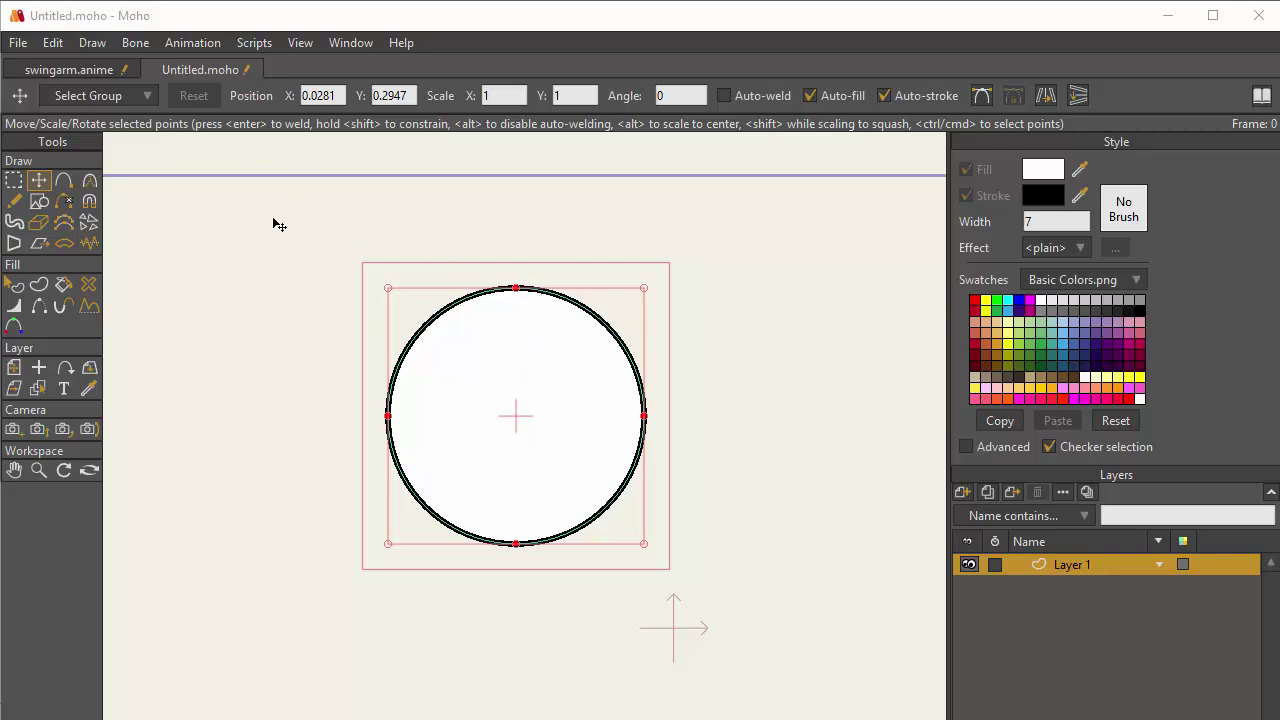
Step: Shift the shape up and left and raise its top point so it is taller and pointed
key(c)
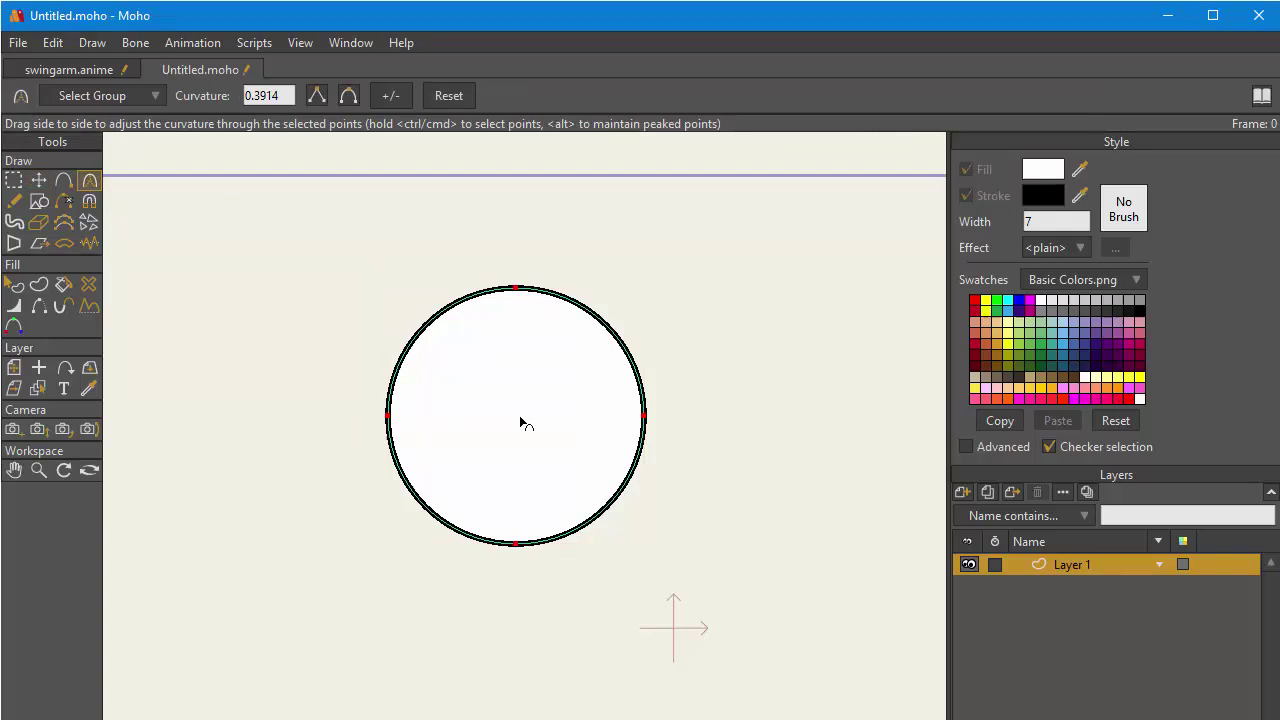
mouse_move(537, 393)
mouse_down()
mouse_move(320, 411)
mouse_move(163, 397)
mouse_move(657, 423)
mouse_move(281, 401)
mouse_move(600, 420)
mouse_move(197, 414)
mouse_move(545, 412)
mouse_up()
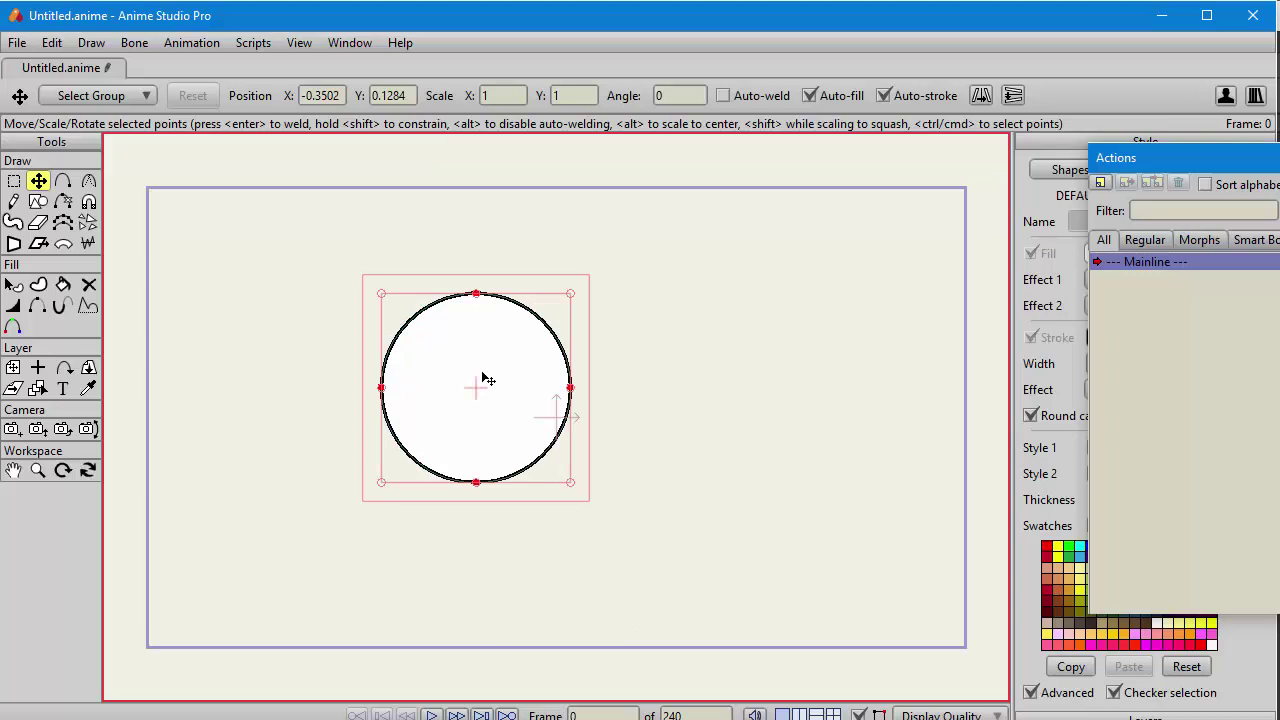
drag(483, 380, 104, 368)
click(88, 181)
key(t)
click(470, 257)
key(c)
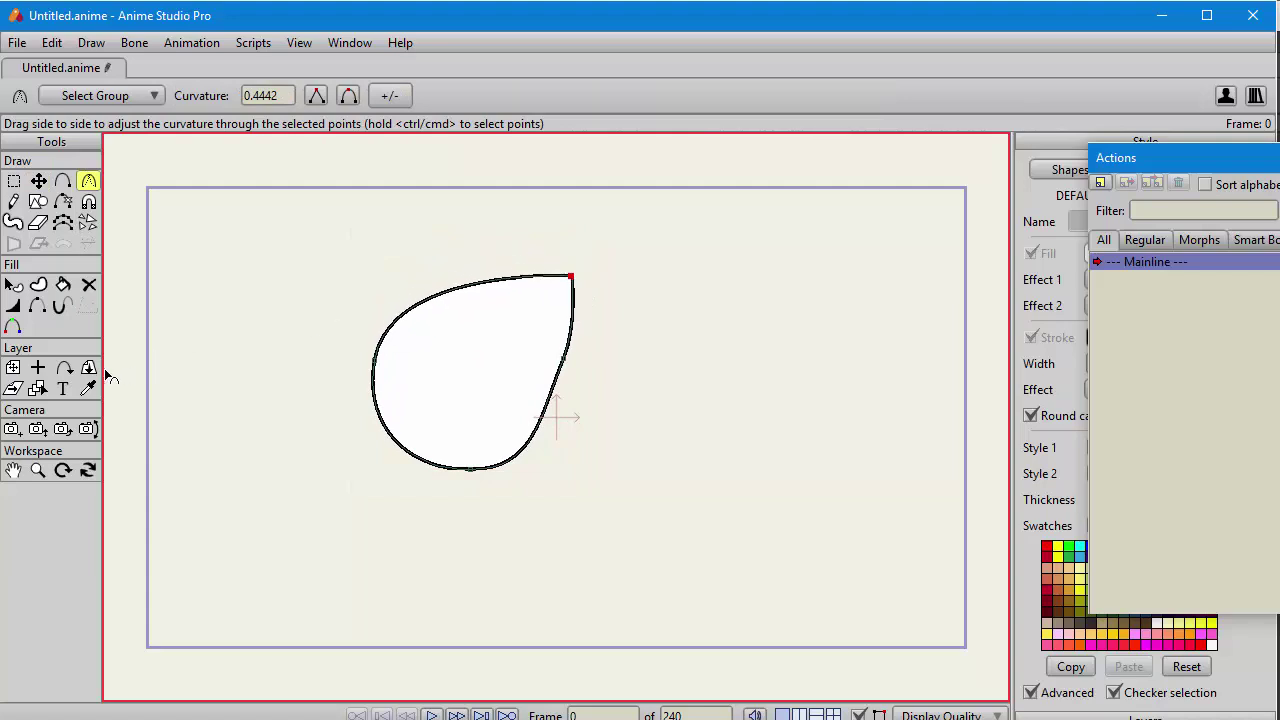
key(t)
drag(586, 277, 591, 289)
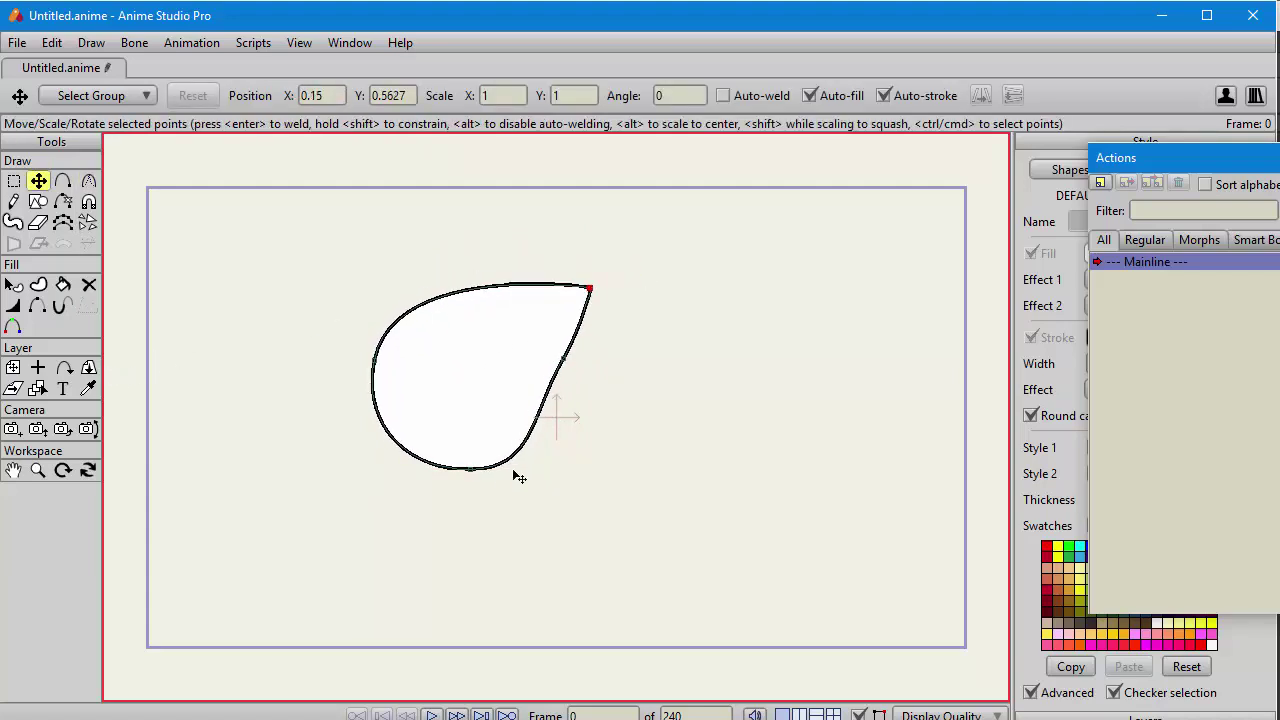
Step: Pull the bottom point up into a notch, sharpen its corner, and push it inward into a crescent
click(478, 474)
drag(509, 480, 557, 357)
click(610, 420)
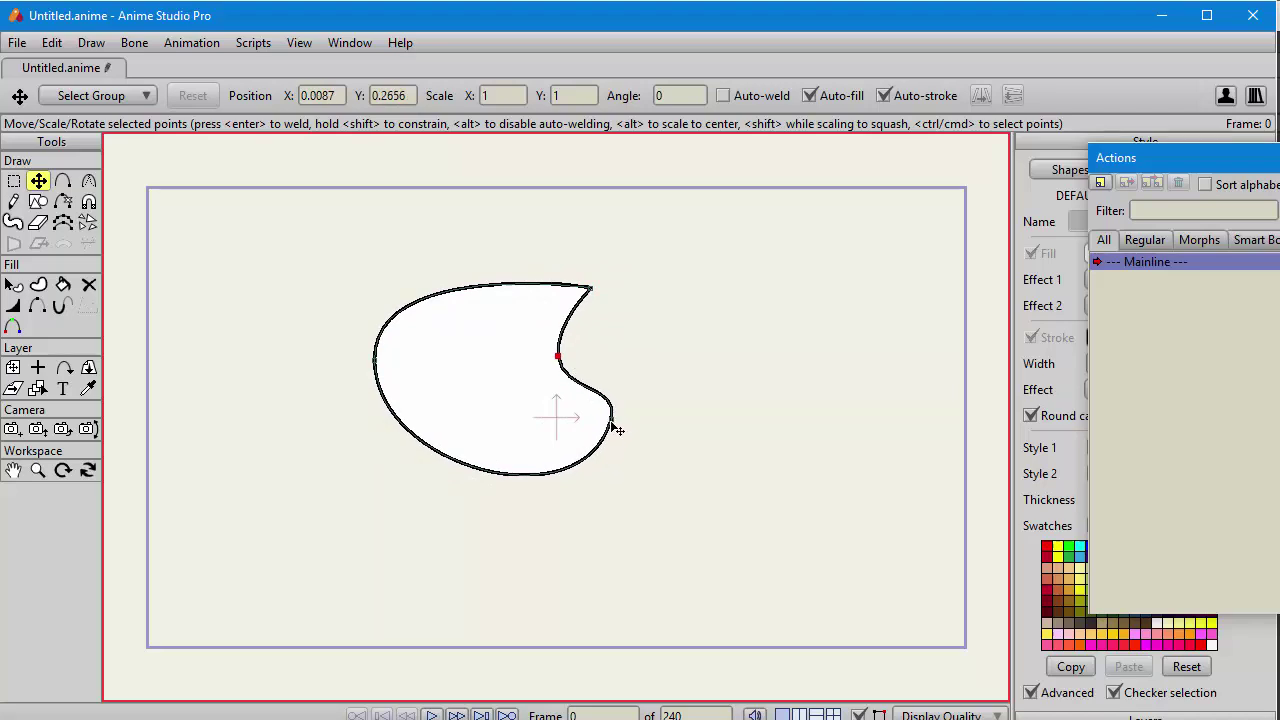
key(c)
drag(592, 425, 538, 429)
key(t)
mouse_move(376, 358)
mouse_down()
mouse_move(786, 351)
mouse_move(374, 340)
mouse_move(390, 376)
mouse_up()
key(c)
key(t)
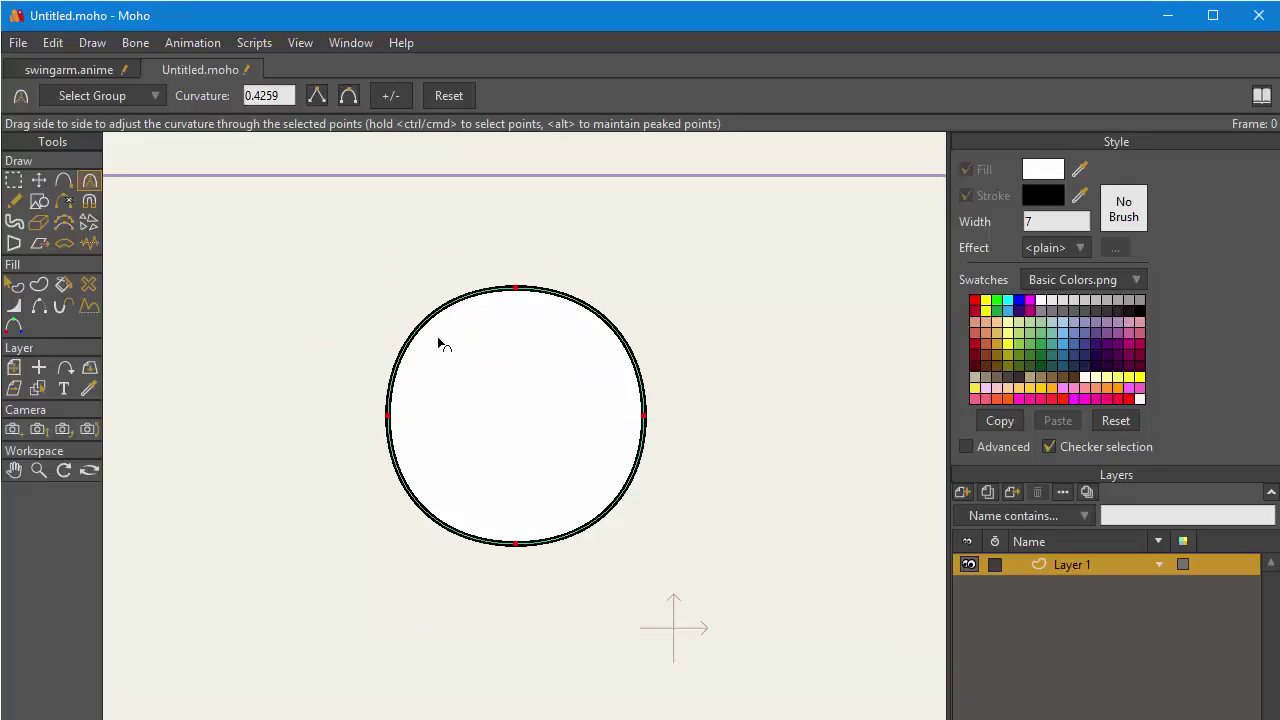
key(ctrl+a)
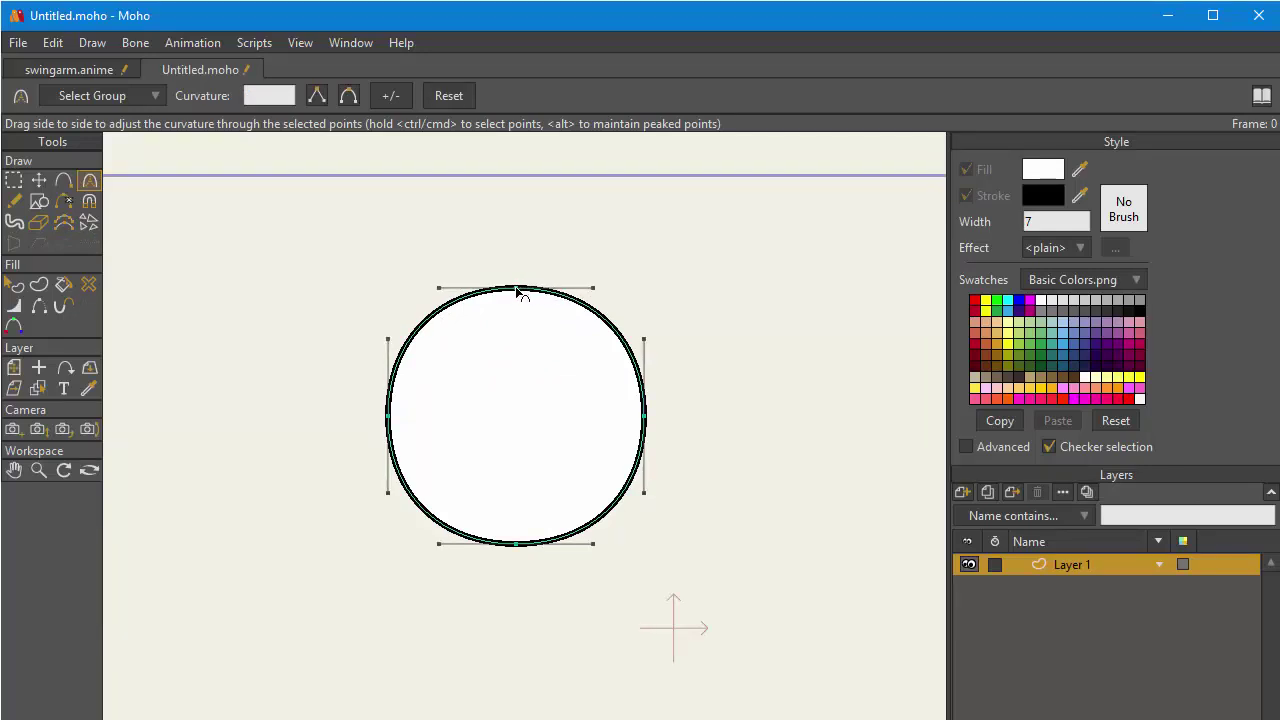
Step: Peak the circle's top point and drag Bezier handles to carve a curved inner hollow with two tips
drag(517, 291, 496, 487)
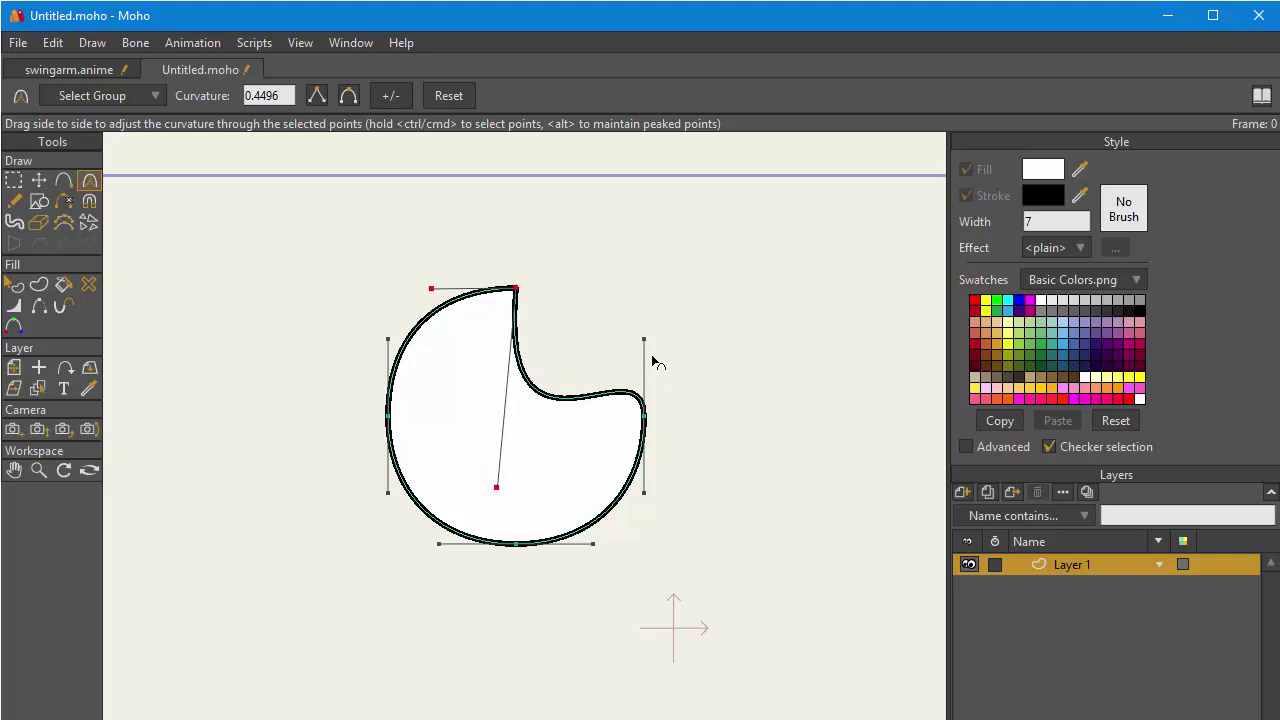
drag(645, 341, 434, 443)
drag(538, 457, 557, 514)
drag(433, 441, 404, 407)
drag(560, 513, 549, 503)
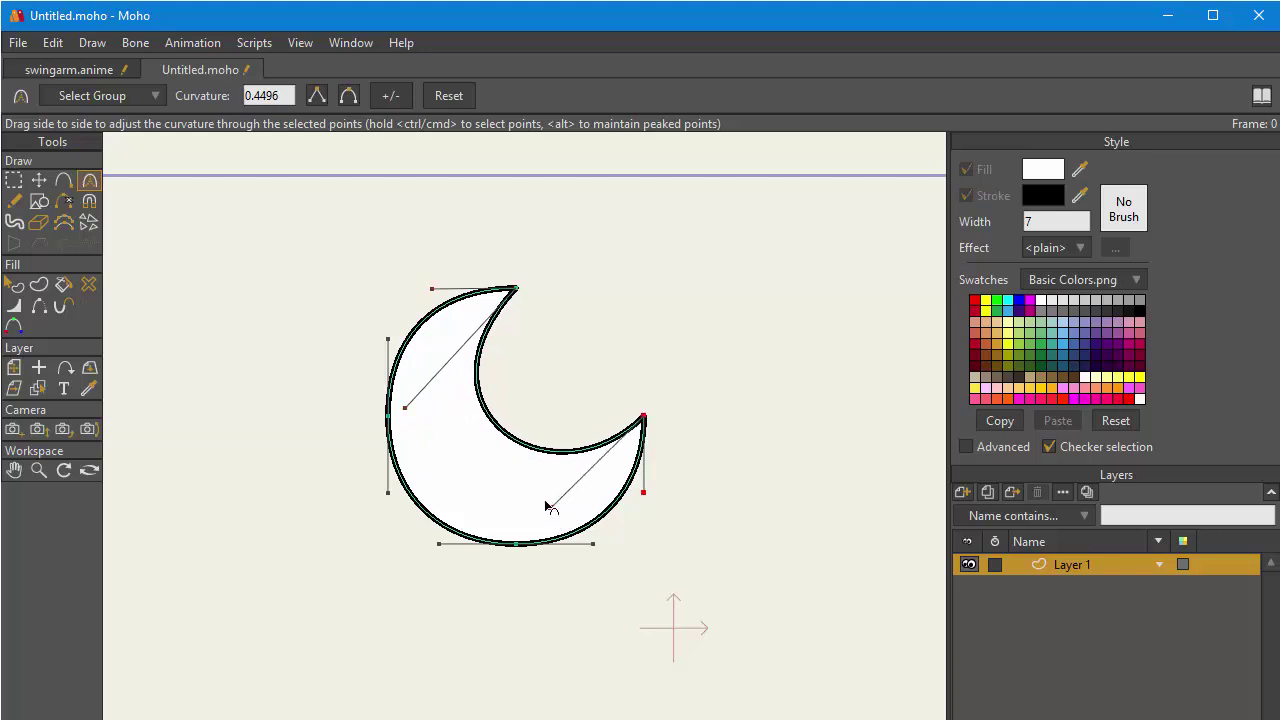
drag(418, 410, 408, 398)
drag(430, 288, 421, 288)
drag(409, 398, 420, 399)
drag(421, 288, 427, 291)
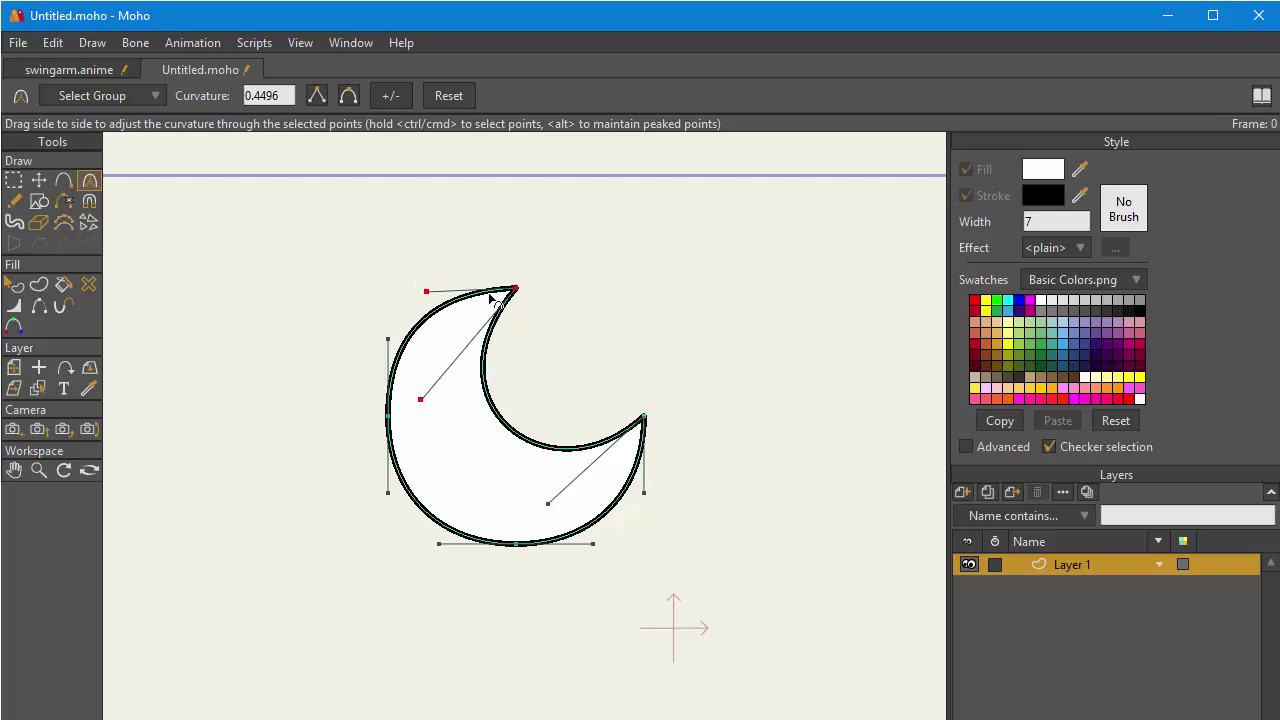
drag(427, 291, 431, 291)
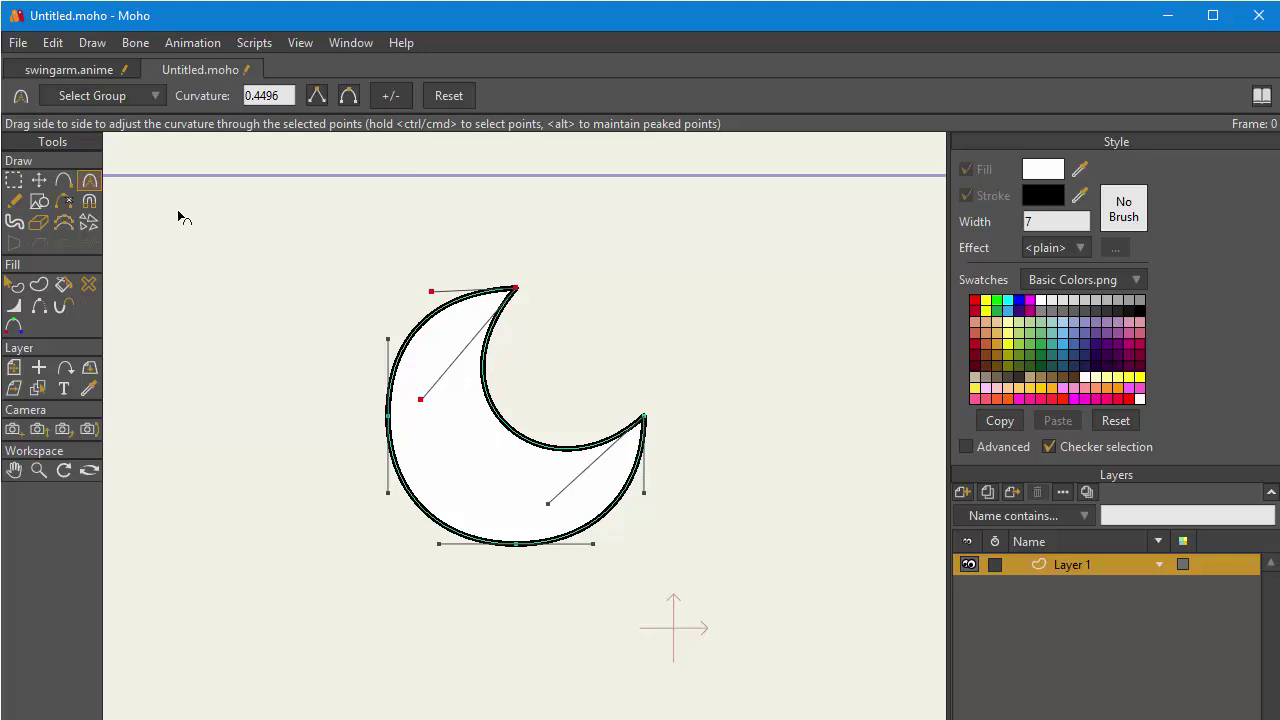
Step: Show Bezier handles, smooth the moon's inner curve, then lower the top tip and raise the right tip
click(40, 181)
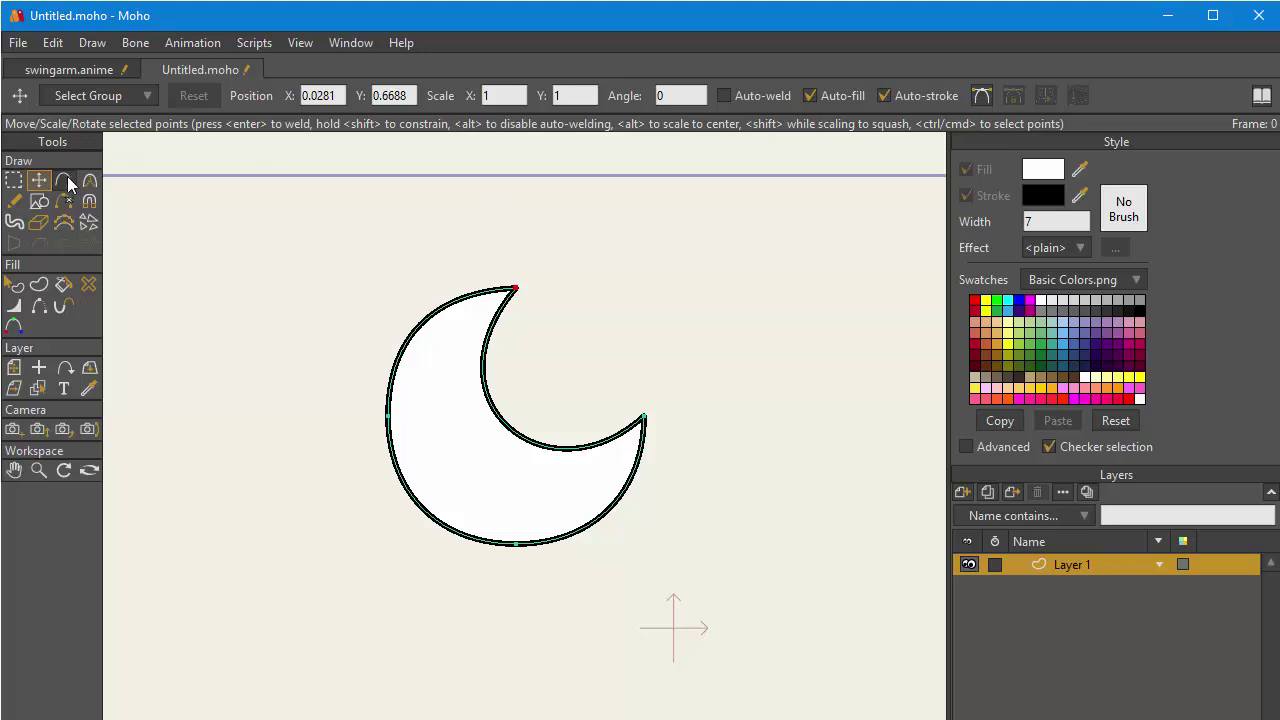
click(981, 95)
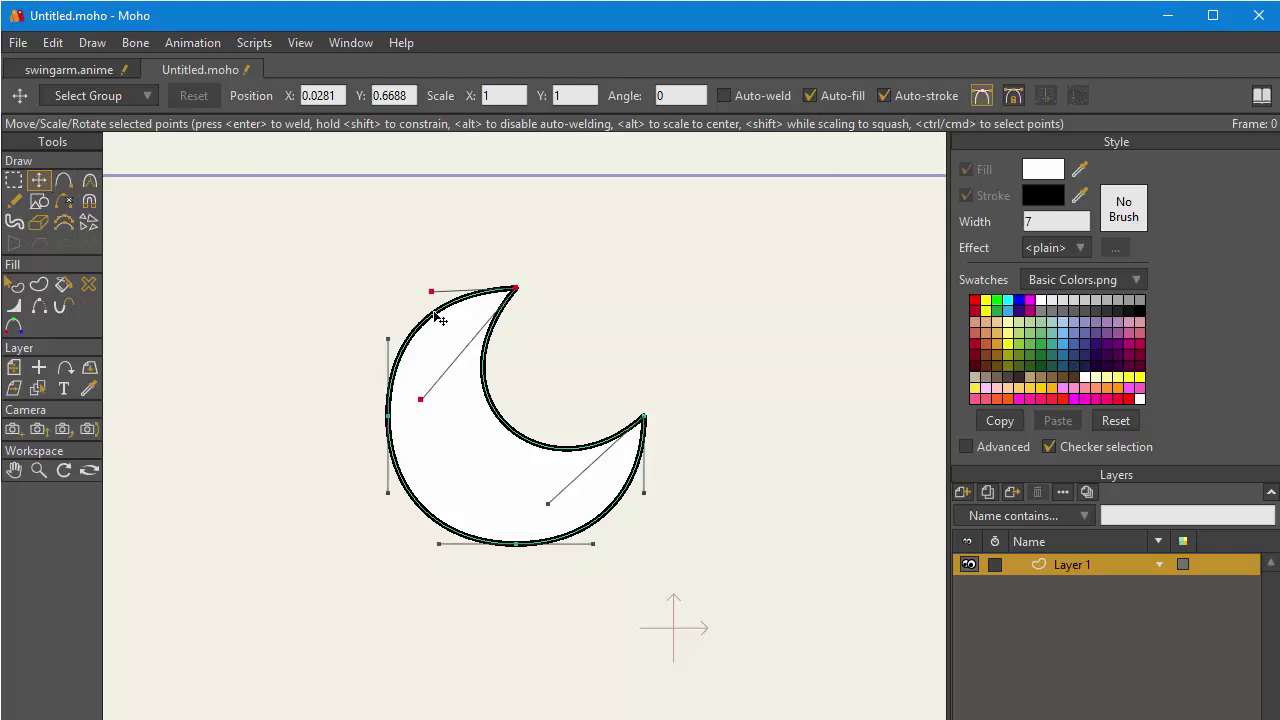
mouse_move(425, 406)
mouse_down()
mouse_move(490, 384)
mouse_move(399, 374)
mouse_move(439, 404)
mouse_up()
drag(431, 291, 427, 289)
drag(439, 404, 453, 403)
drag(427, 289, 432, 292)
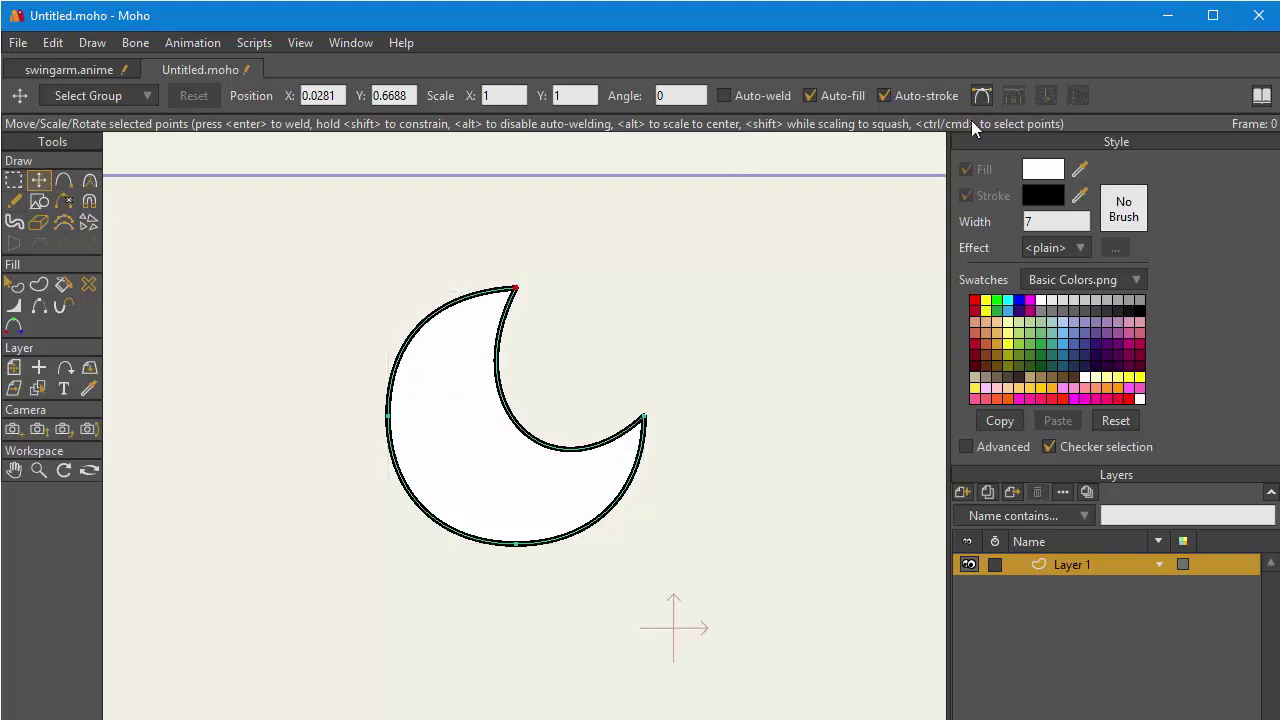
drag(516, 290, 494, 333)
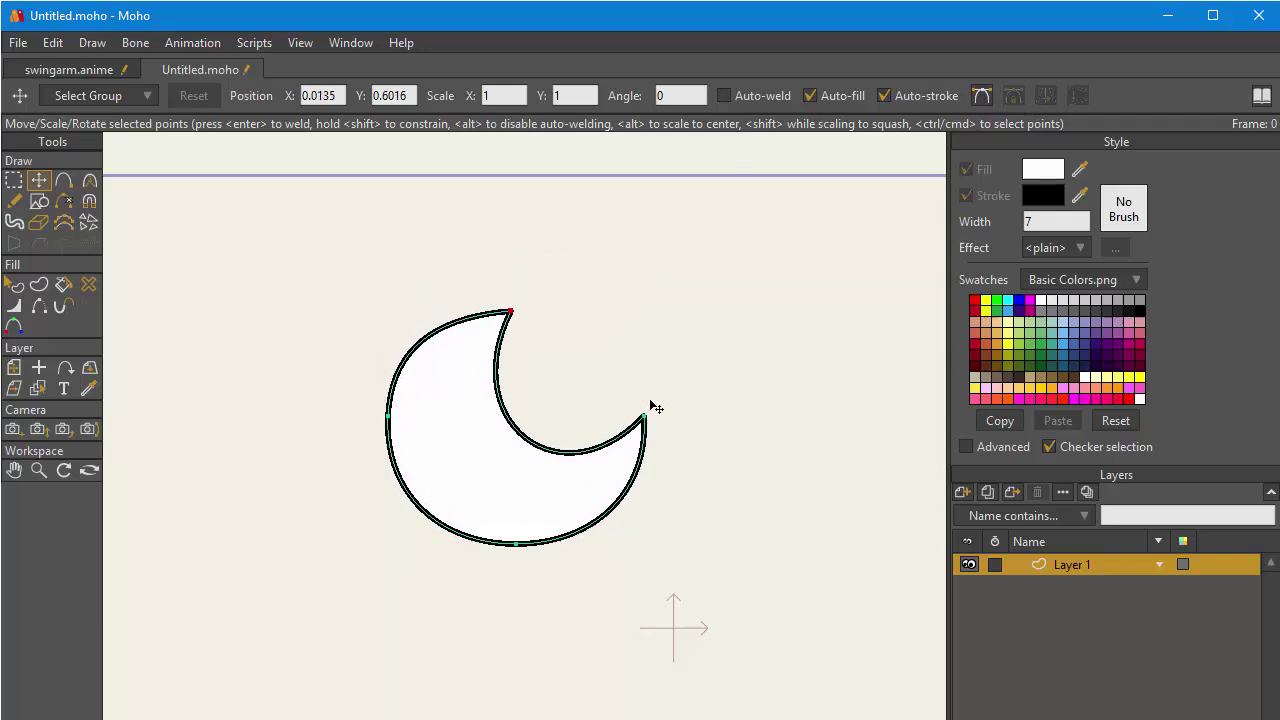
mouse_move(650, 412)
mouse_down()
mouse_move(651, 471)
mouse_move(614, 420)
mouse_move(656, 420)
mouse_up()
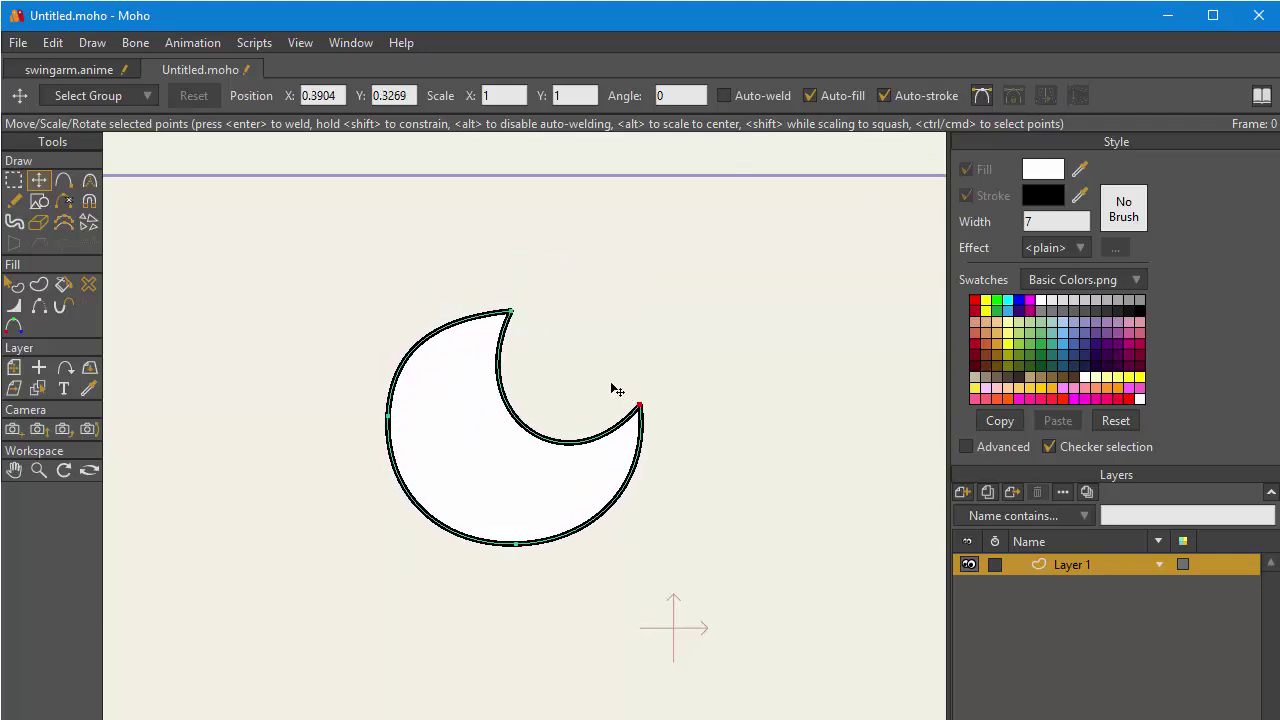
Step: Widen the crescent's inner curve and rebalance the curvature around the top and right tips
key(c)
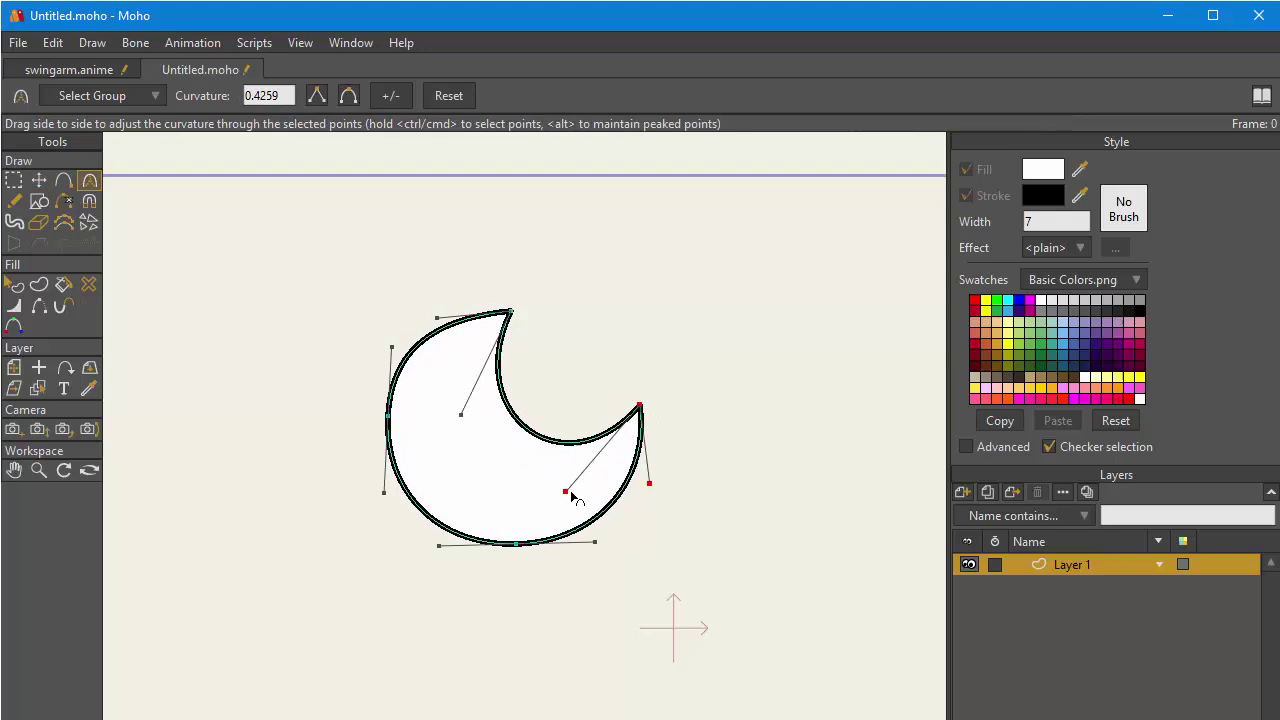
drag(567, 492, 508, 504)
drag(461, 414, 410, 436)
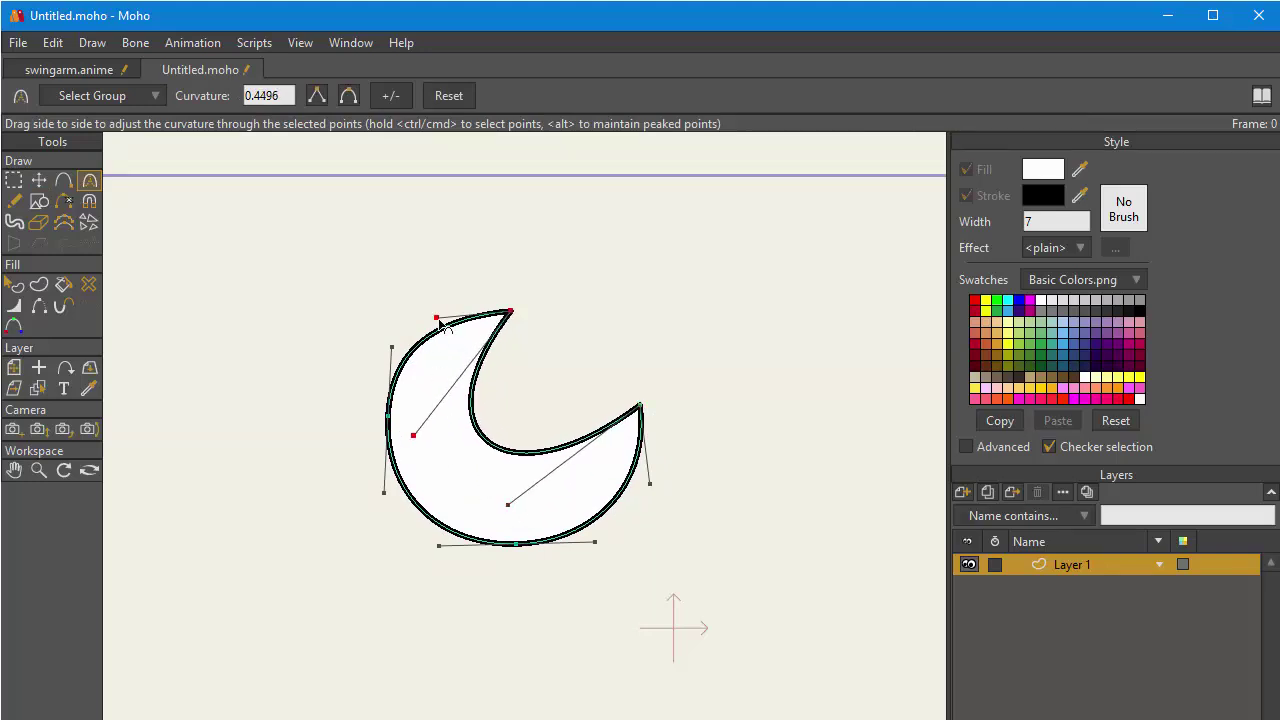
drag(437, 319, 437, 277)
drag(415, 434, 471, 413)
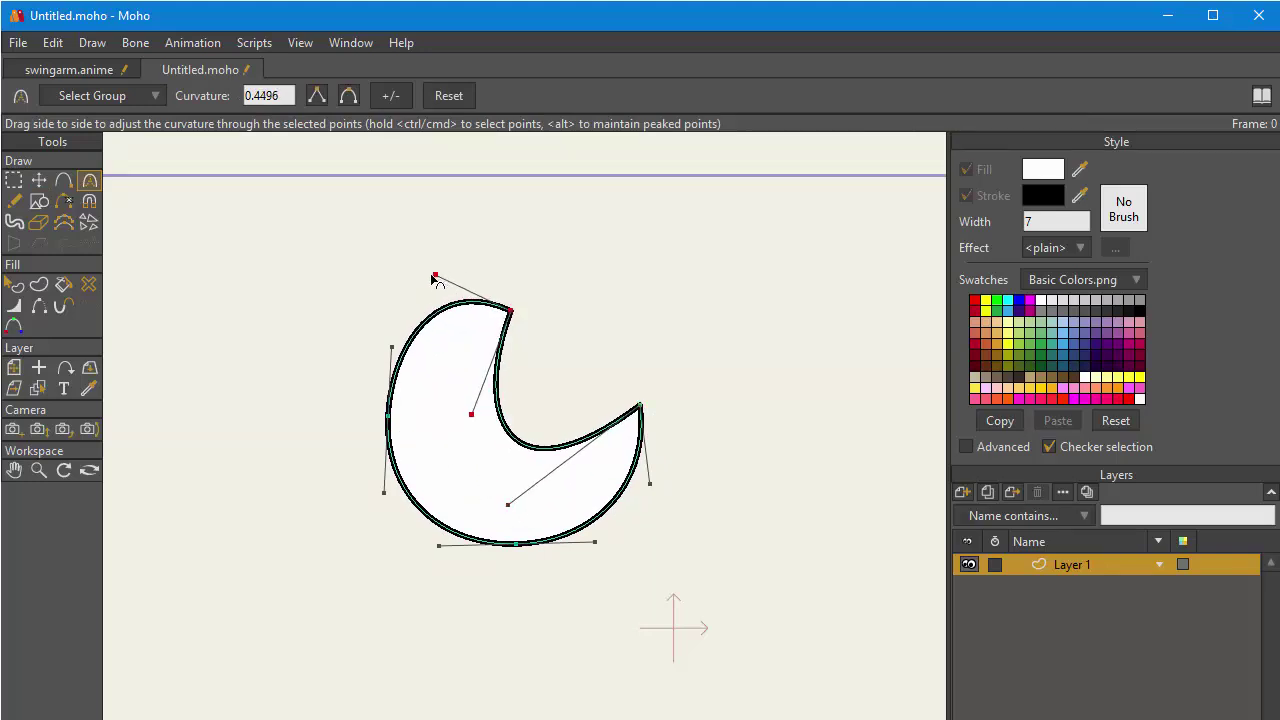
drag(435, 277, 429, 303)
drag(471, 413, 451, 406)
key(t)
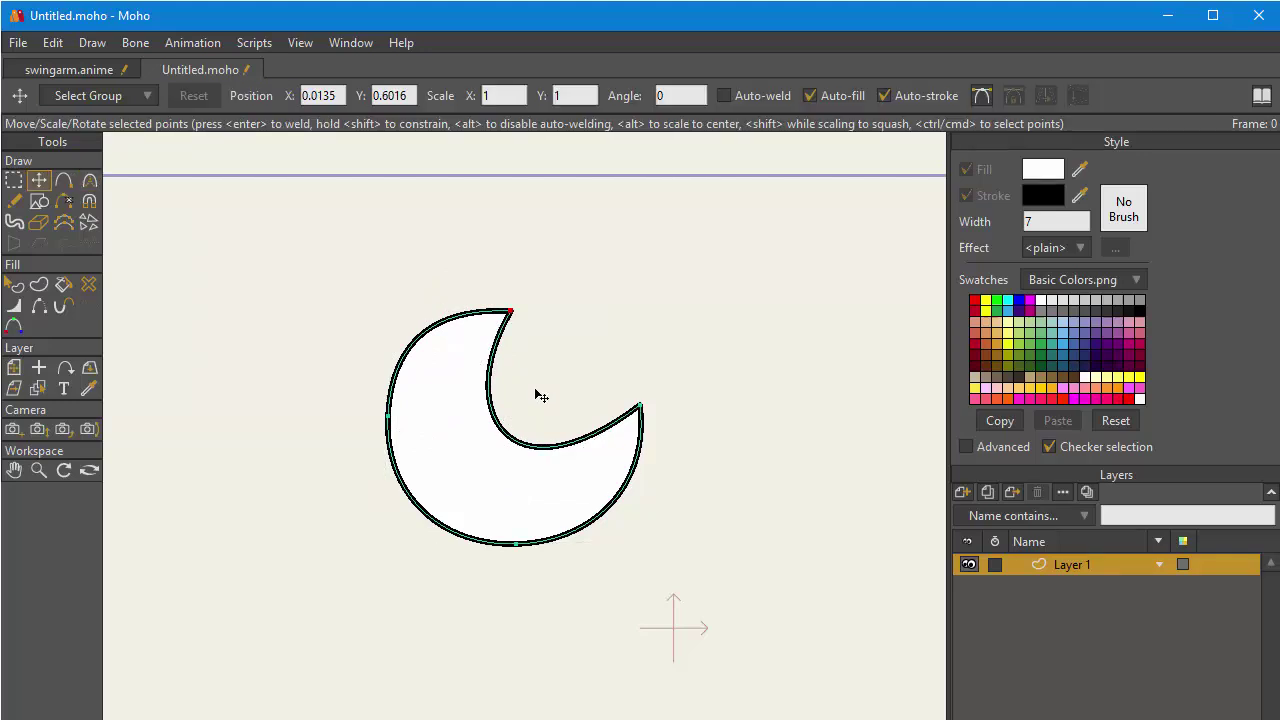
Step: Nudge the top tip up and reshape the left side and inner curve for slimmer, tapered tips
mouse_move(512, 310)
mouse_down()
mouse_move(517, 283)
mouse_move(525, 300)
mouse_up()
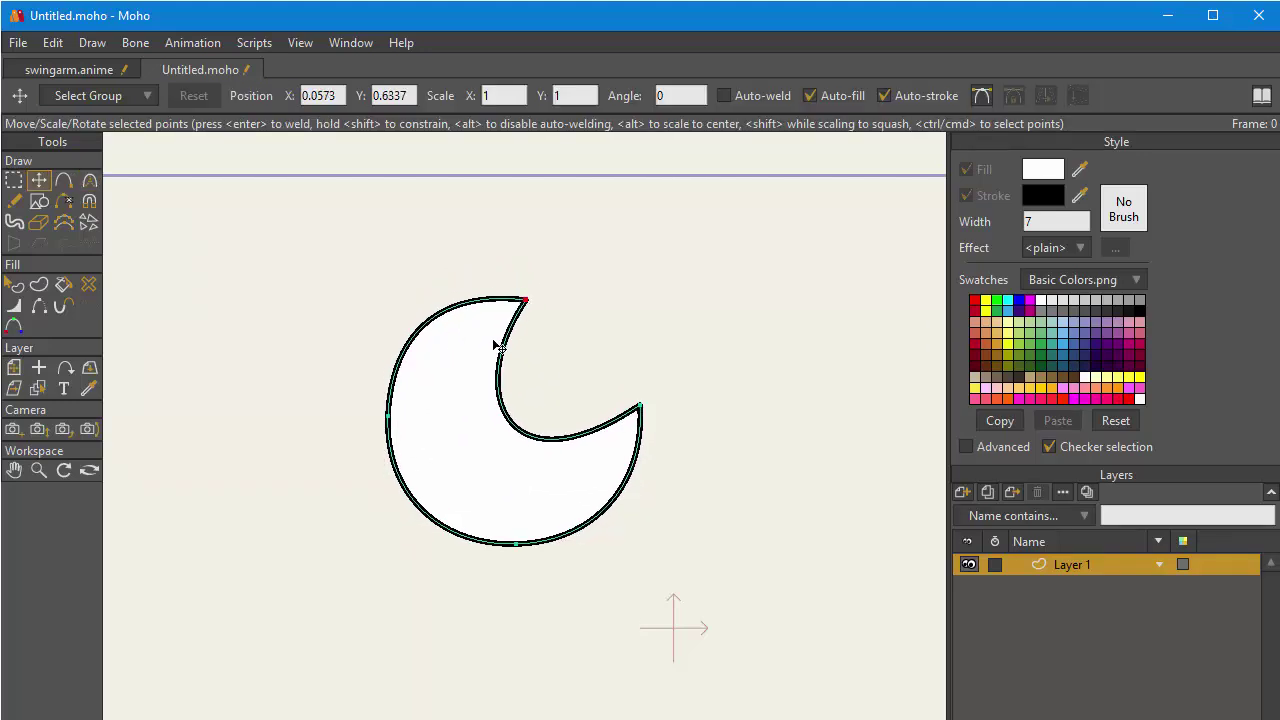
key(c)
drag(434, 287, 433, 305)
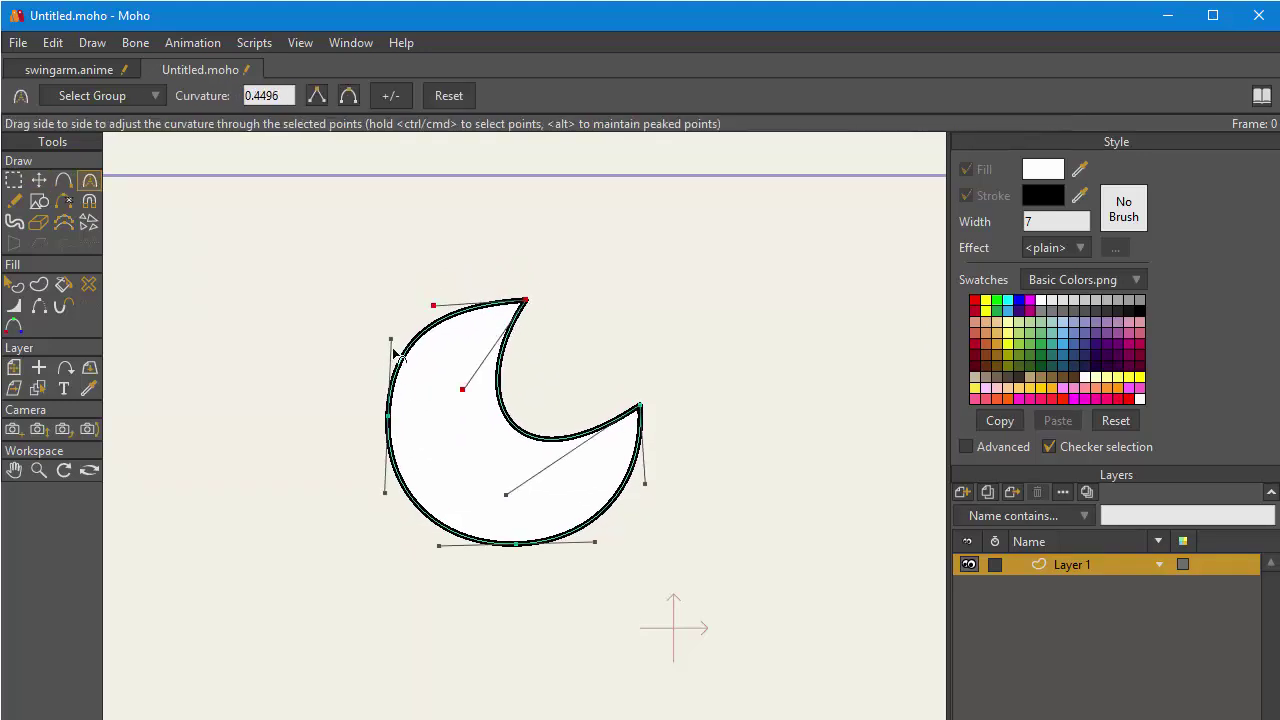
mouse_move(395, 352)
mouse_down()
mouse_move(390, 382)
mouse_move(393, 355)
mouse_up()
key(t)
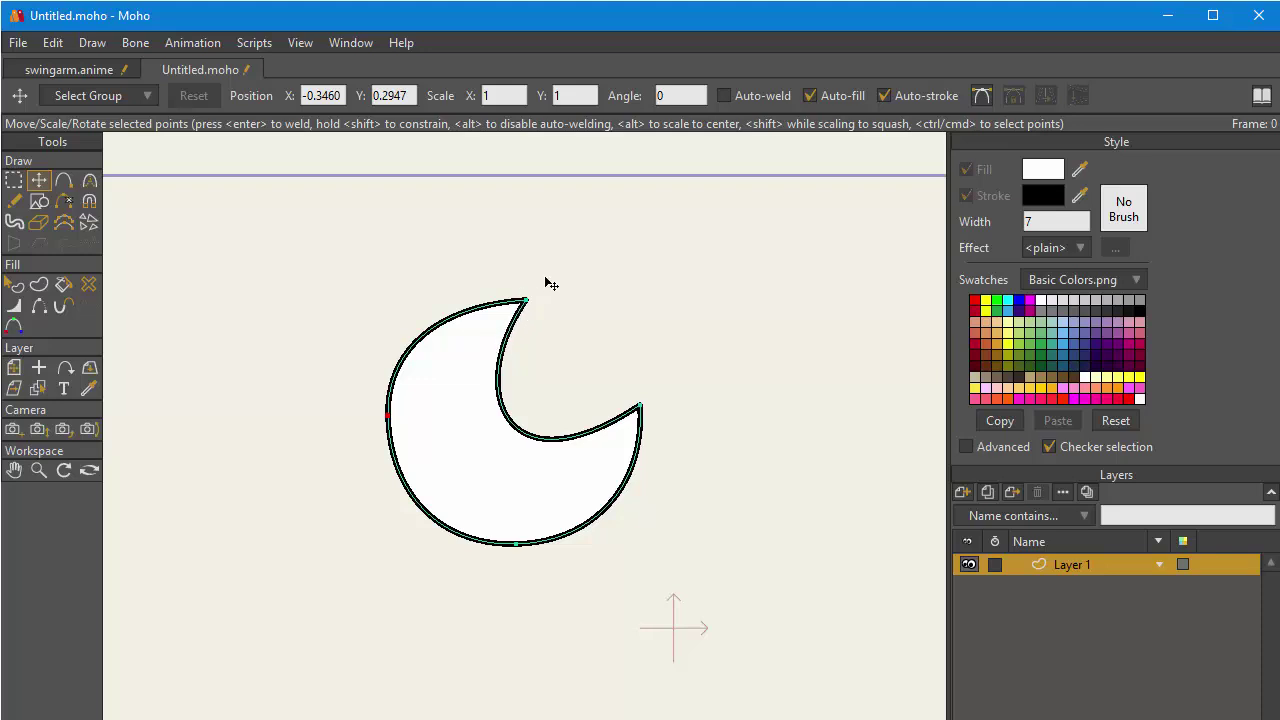
drag(528, 300, 527, 290)
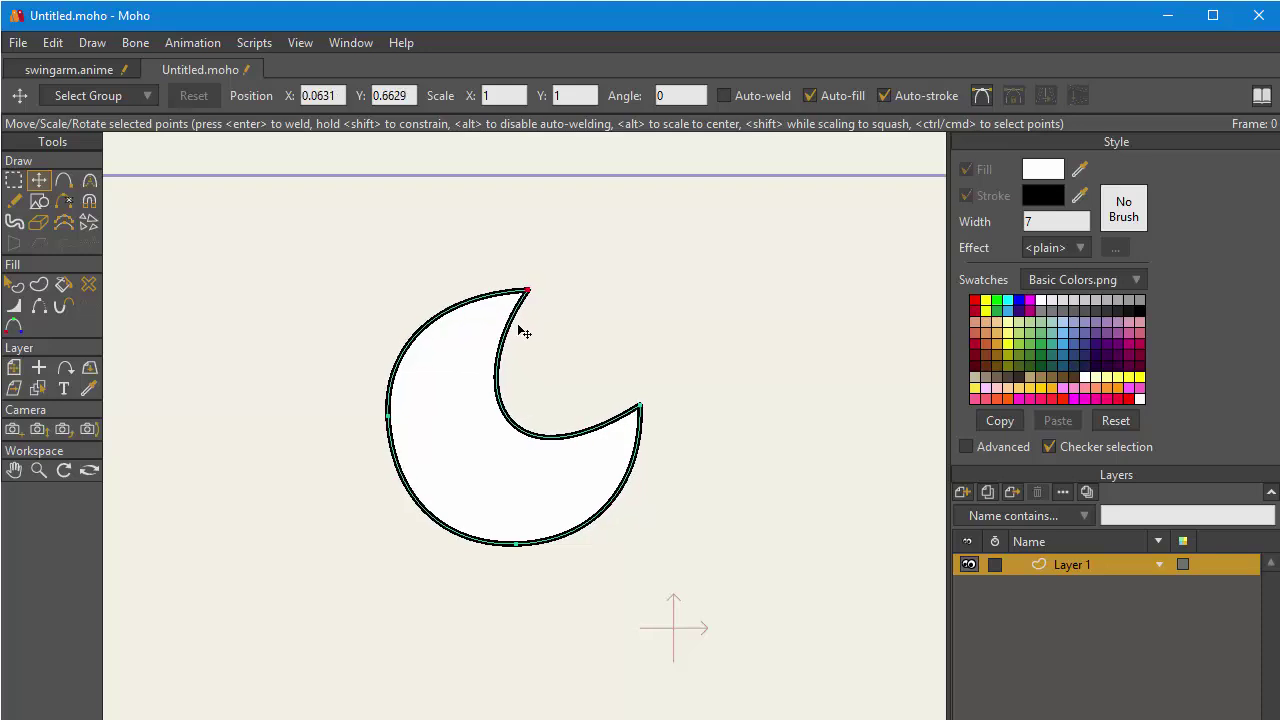
key(c)
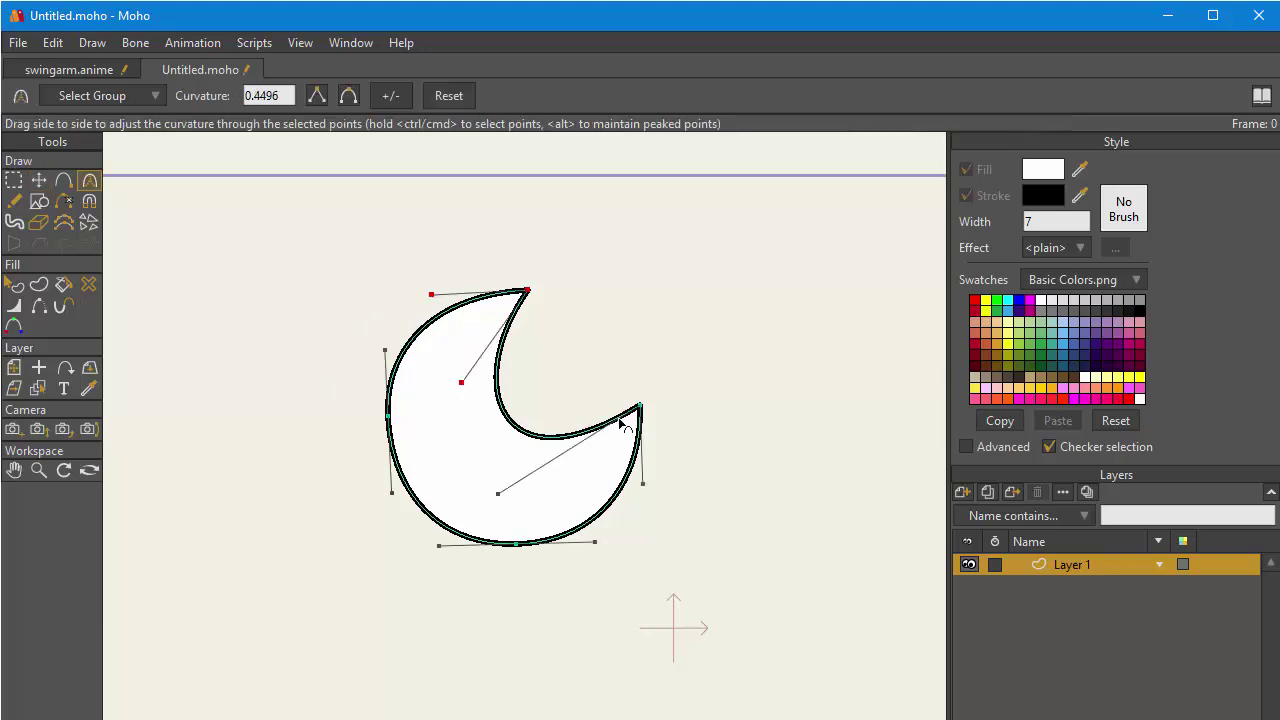
drag(498, 493, 539, 513)
drag(461, 382, 418, 394)
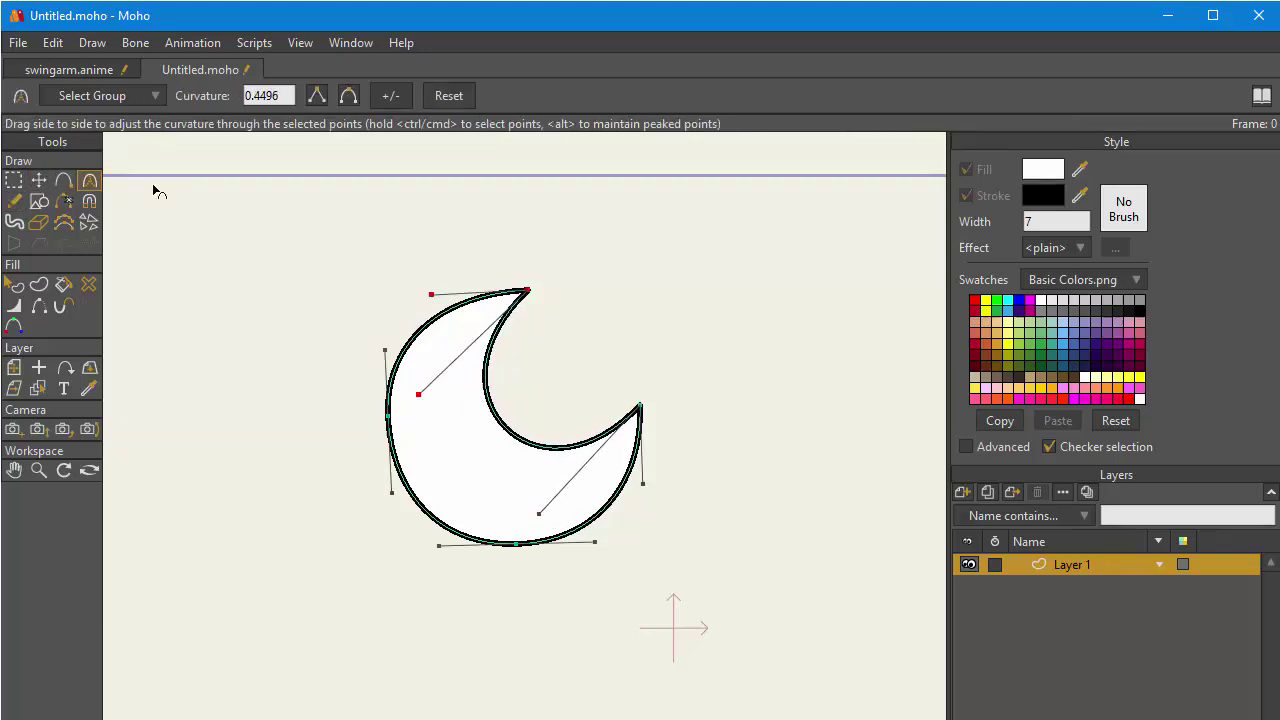
key(t)
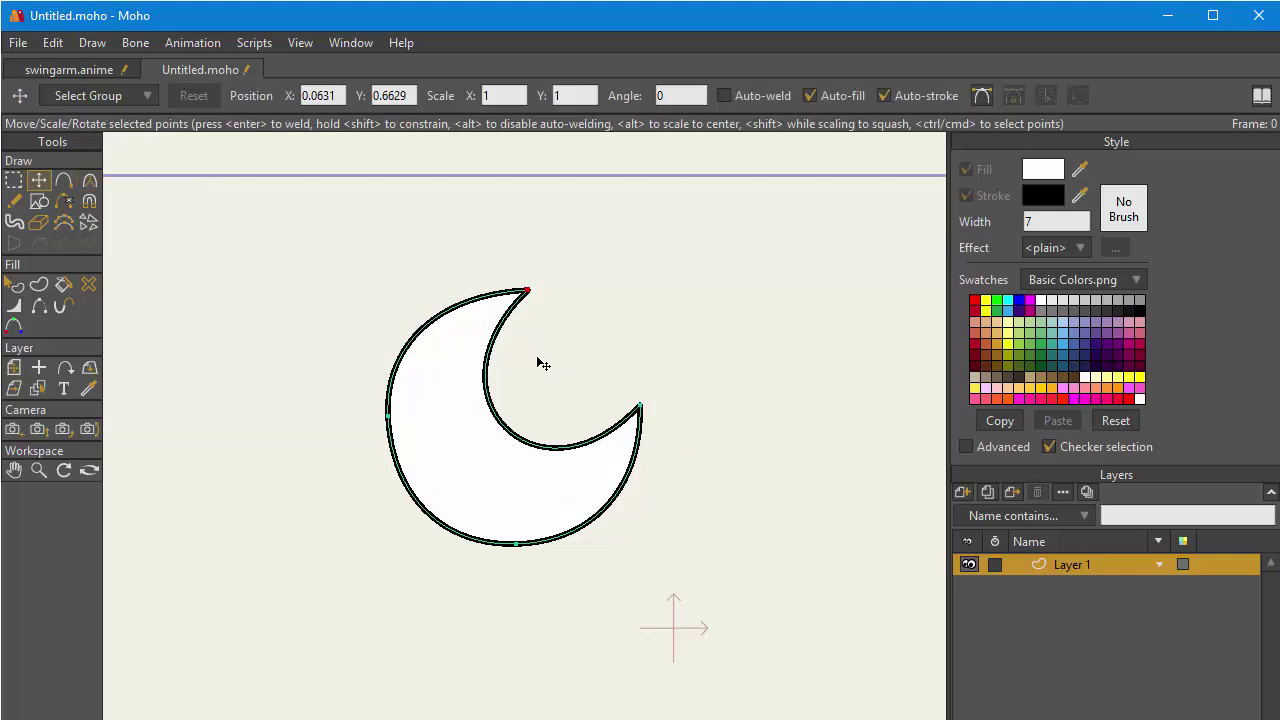
key(a)
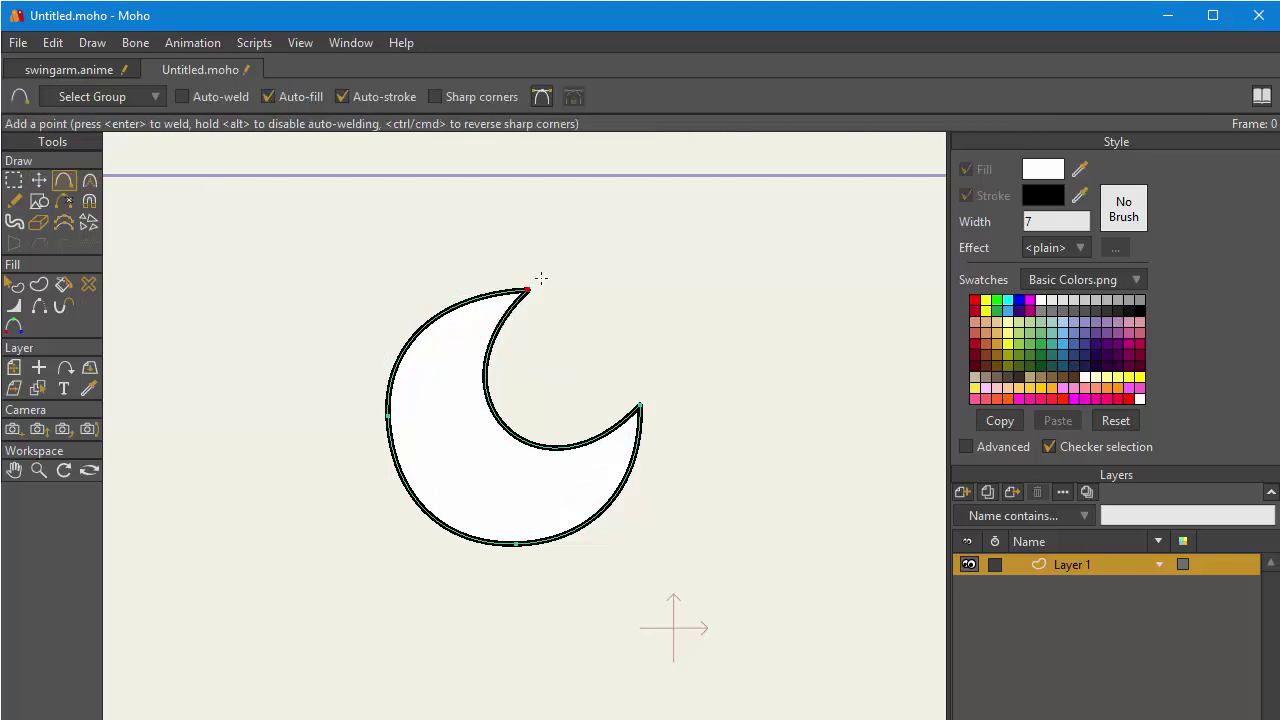
key(t)
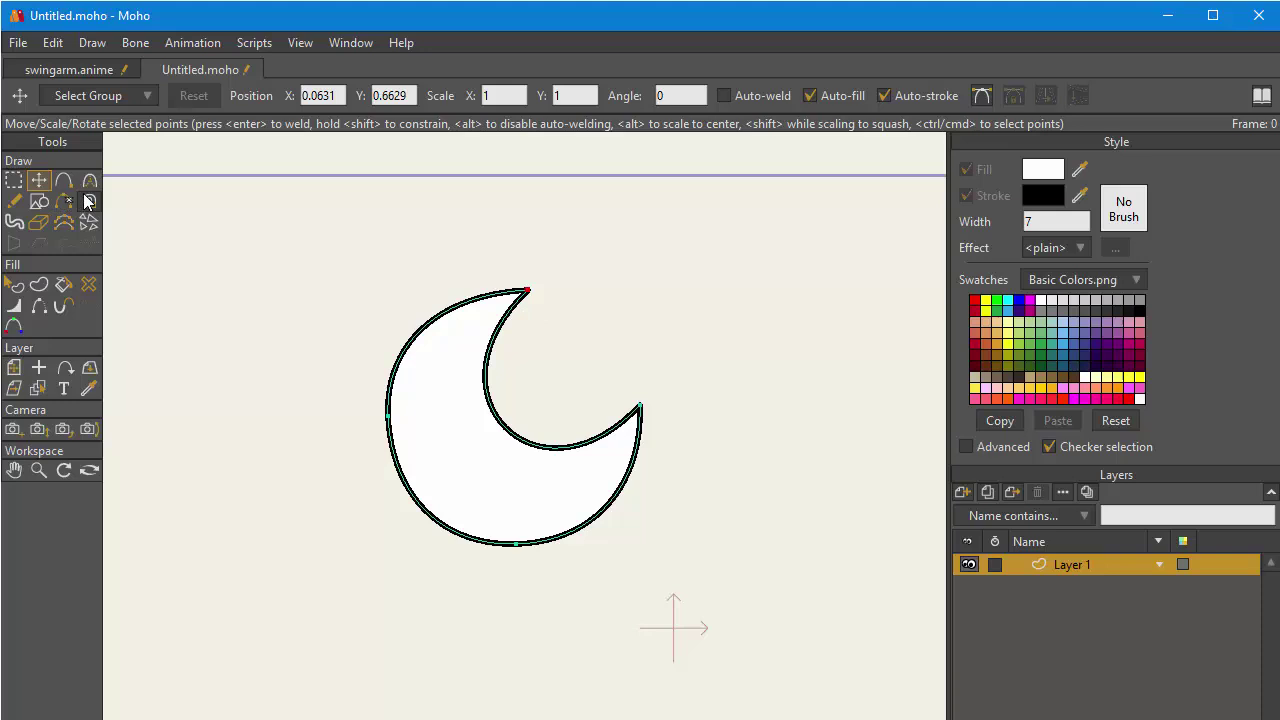
Step: Draw a large circle overlapping the crescent's right side
click(580, 452)
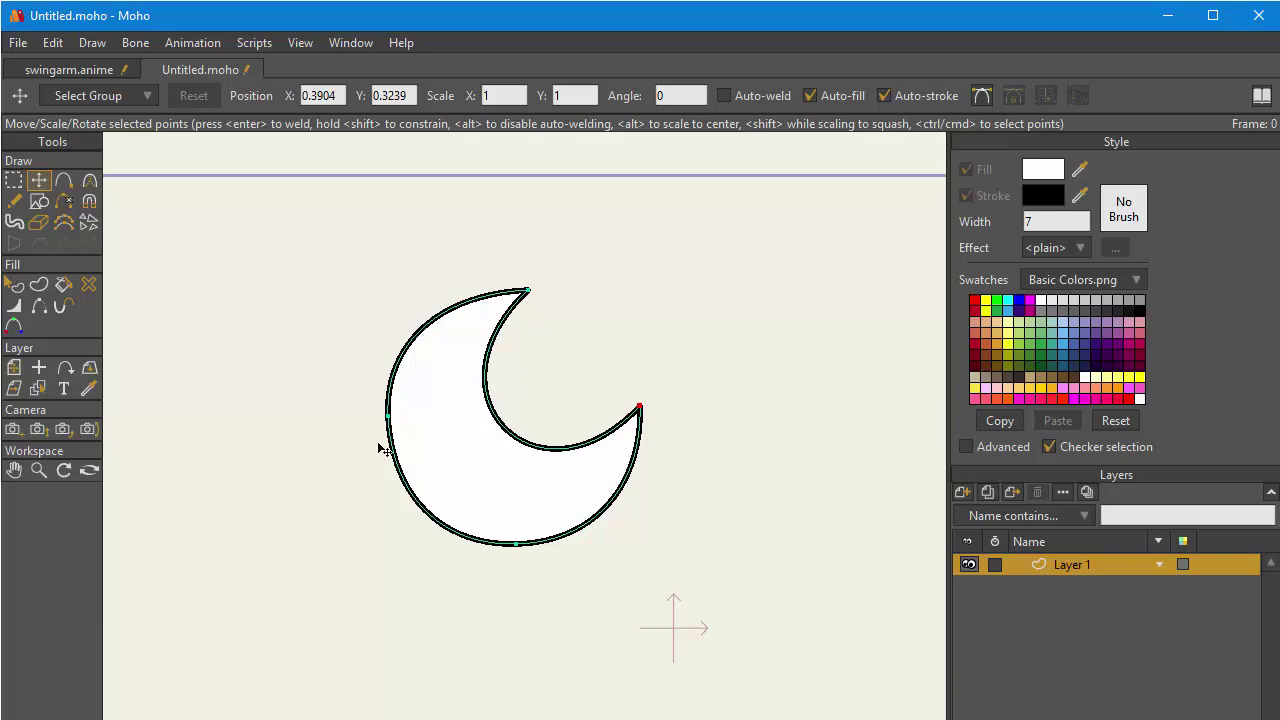
click(39, 201)
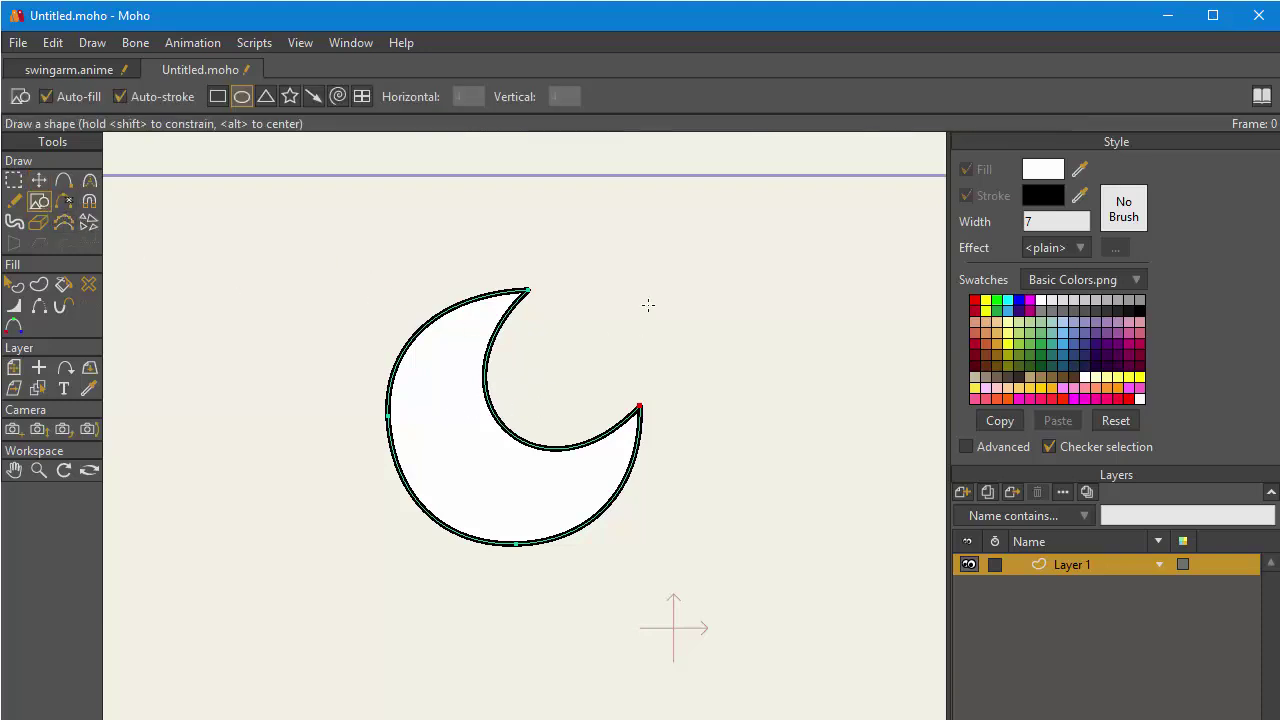
mouse_move(612, 262)
mouse_down()
mouse_move(862, 529)
mouse_move(808, 490)
mouse_up()
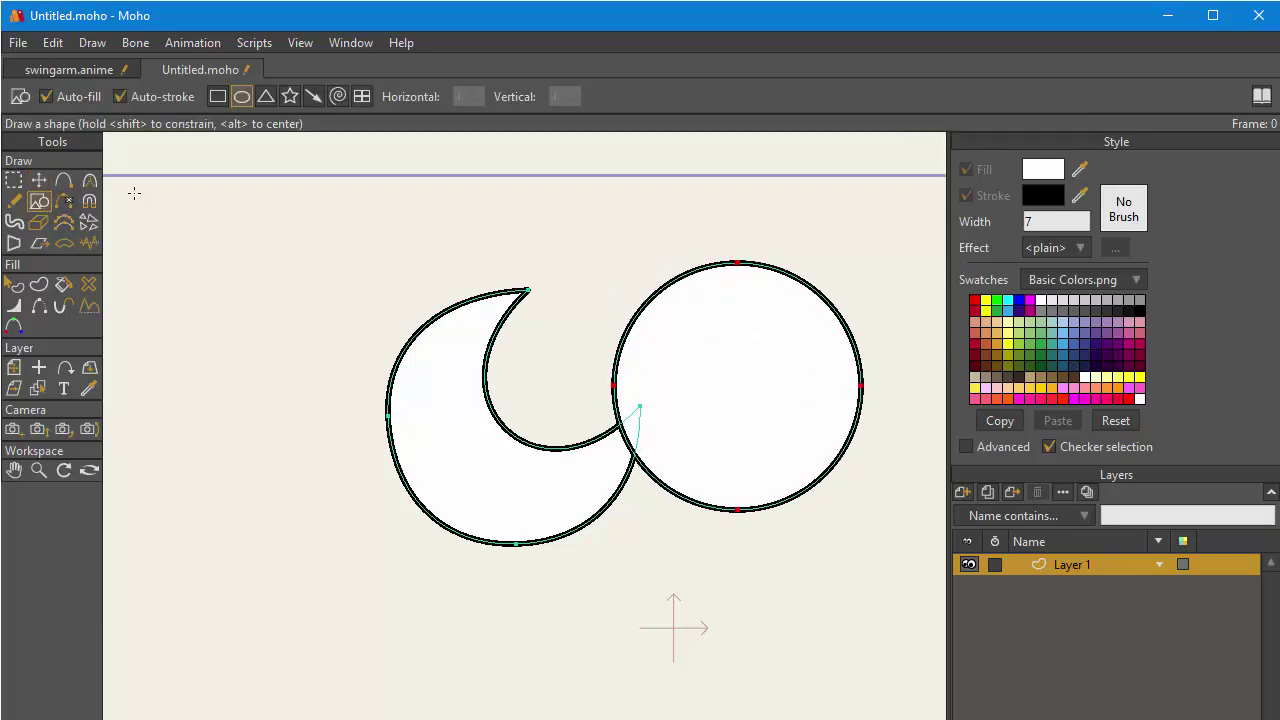
Step: Delete the circle's top-right arc and every crescent arc, leaving a single open arc
click(64, 201)
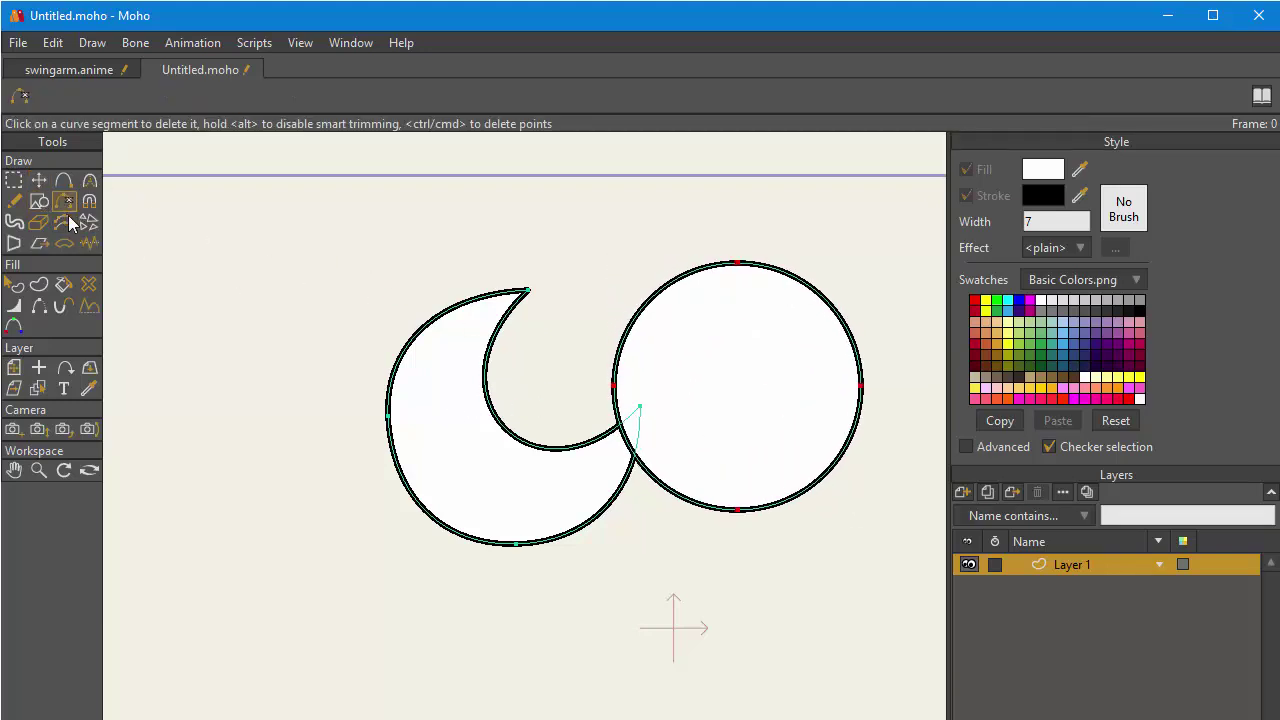
click(814, 291)
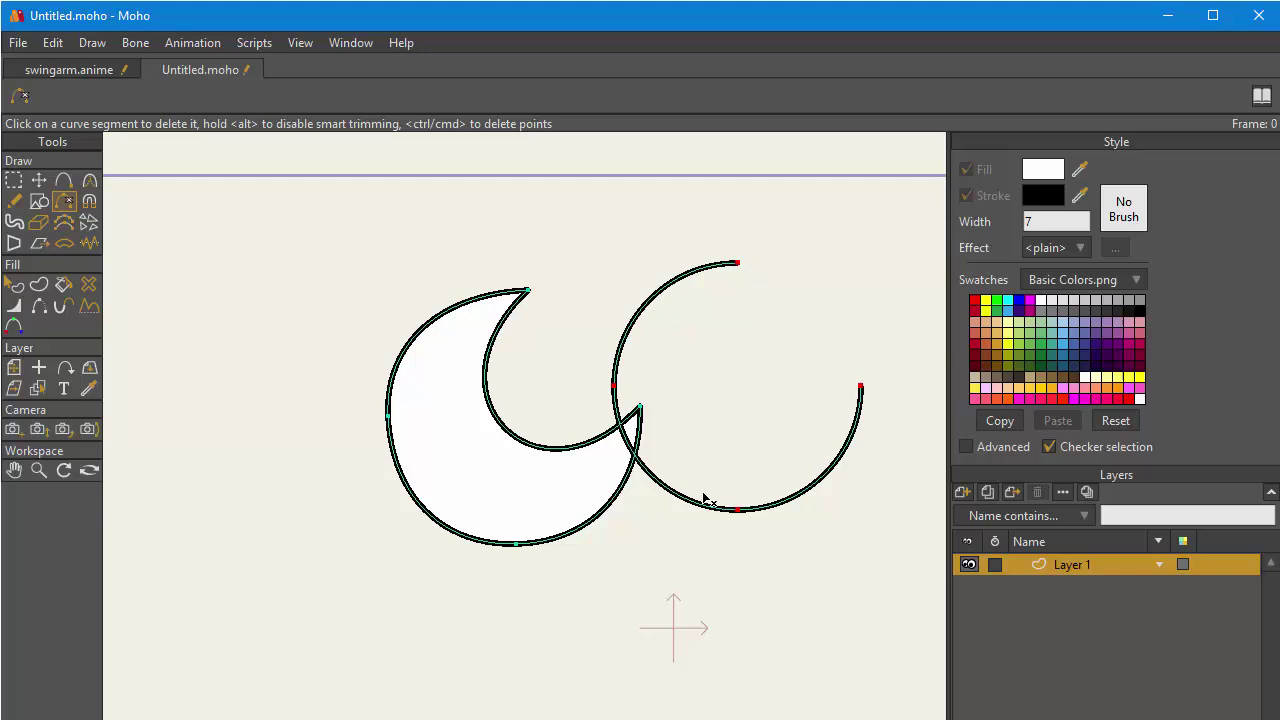
click(583, 436)
click(586, 535)
click(401, 458)
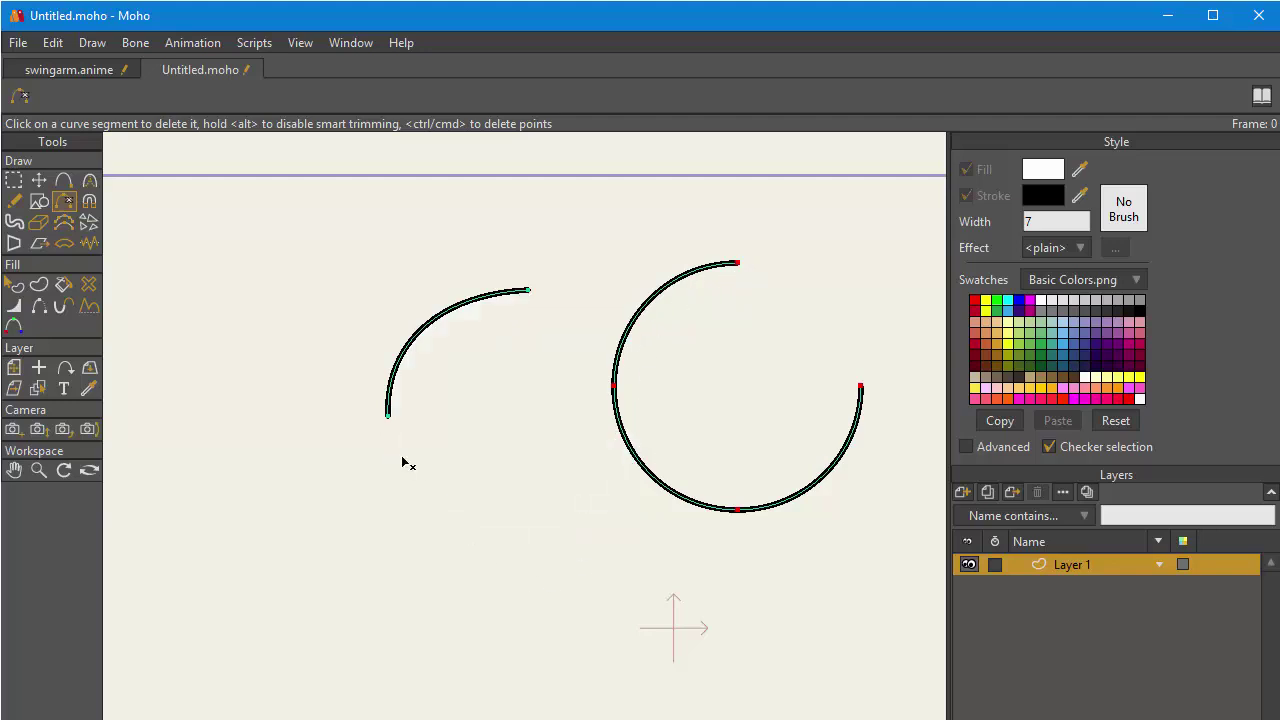
click(446, 309)
key(alt+Tab)
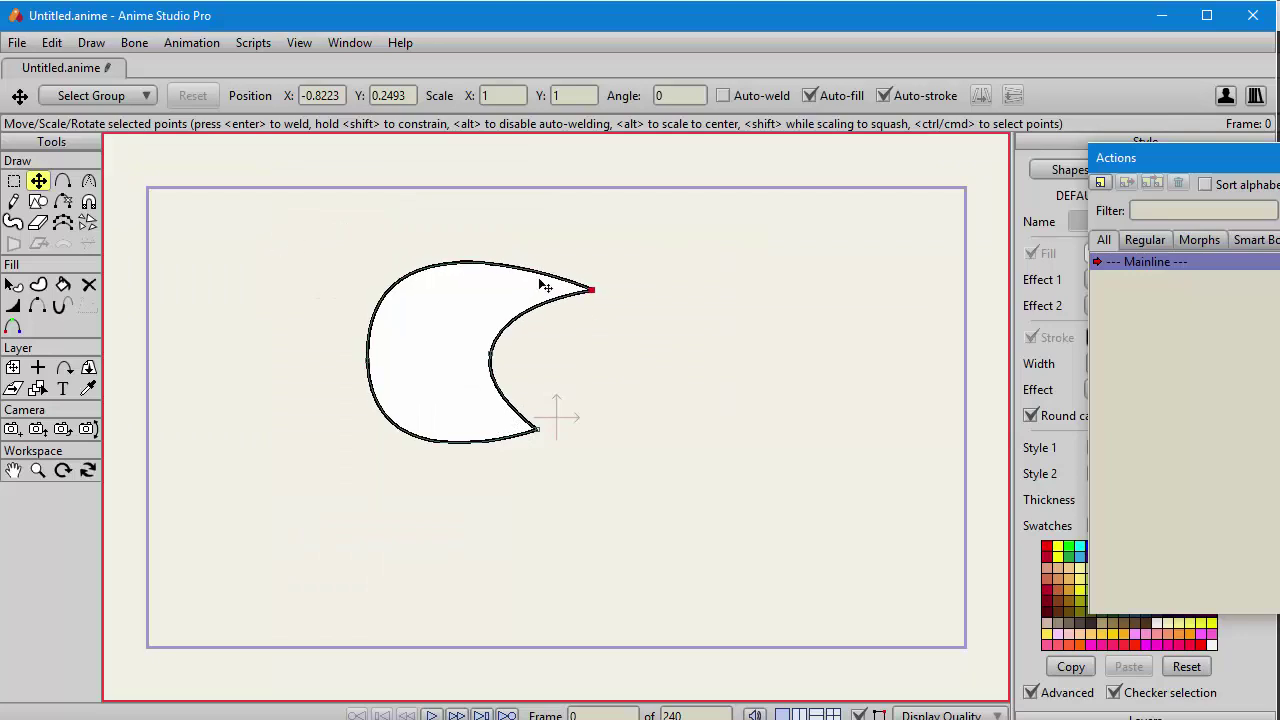
Step: In Anime Studio Pro, pull the crescent's upper tip left and draw a large circle over it
mouse_move(543, 286)
mouse_down()
mouse_move(520, 271)
mouse_move(501, 278)
mouse_up()
click(38, 201)
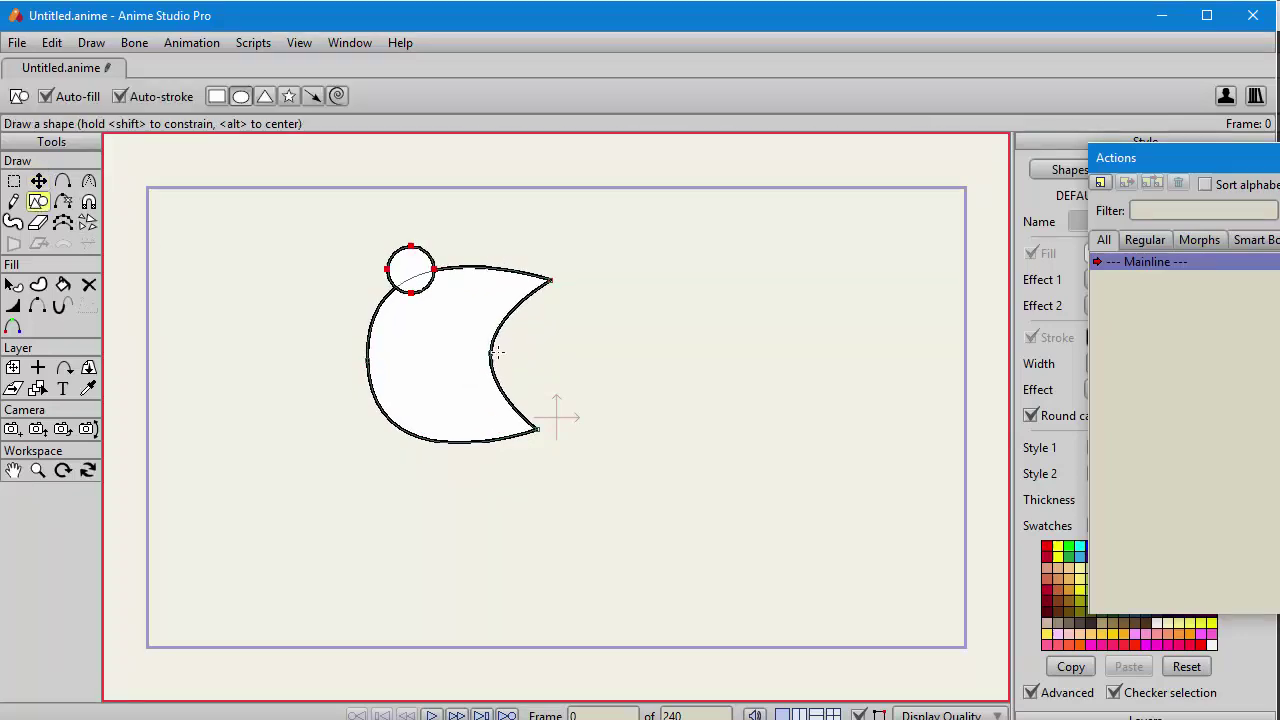
mouse_move(497, 352)
mouse_down()
mouse_move(680, 500)
mouse_move(655, 489)
mouse_up()
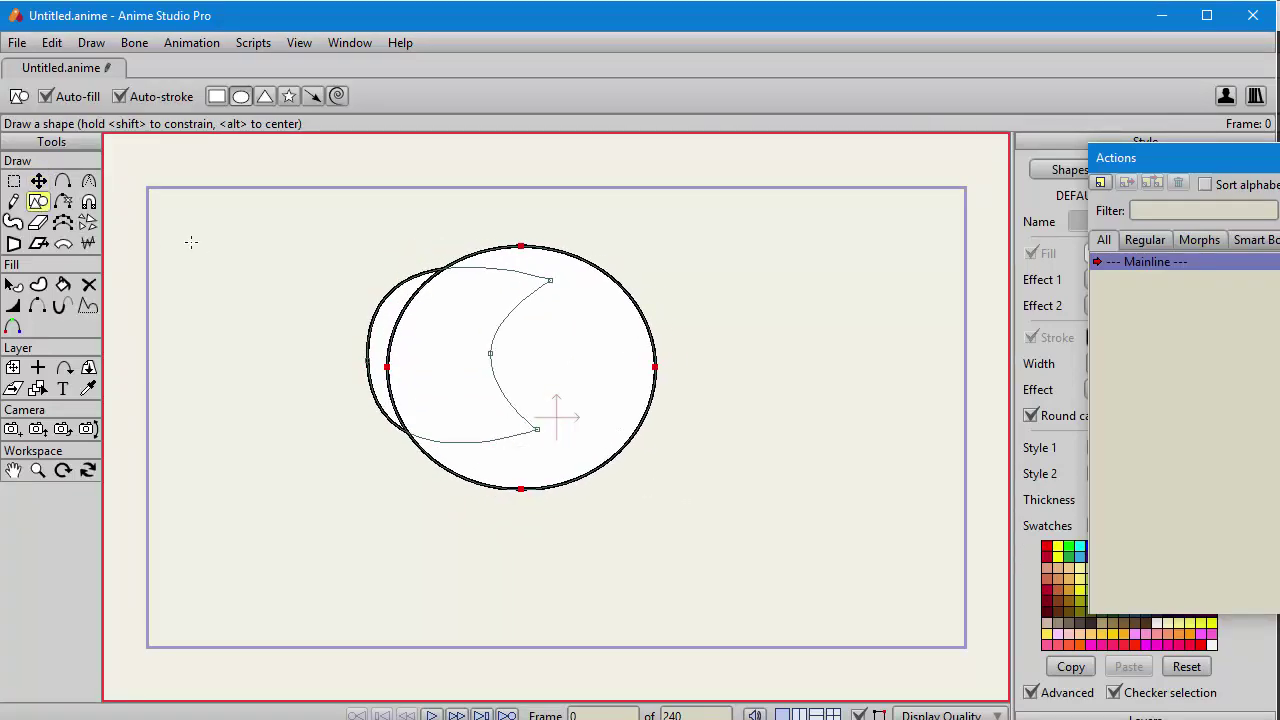
Step: Delete the circle's upper-right arc and the crescent's three edges, leaving an open curve
click(65, 203)
click(648, 300)
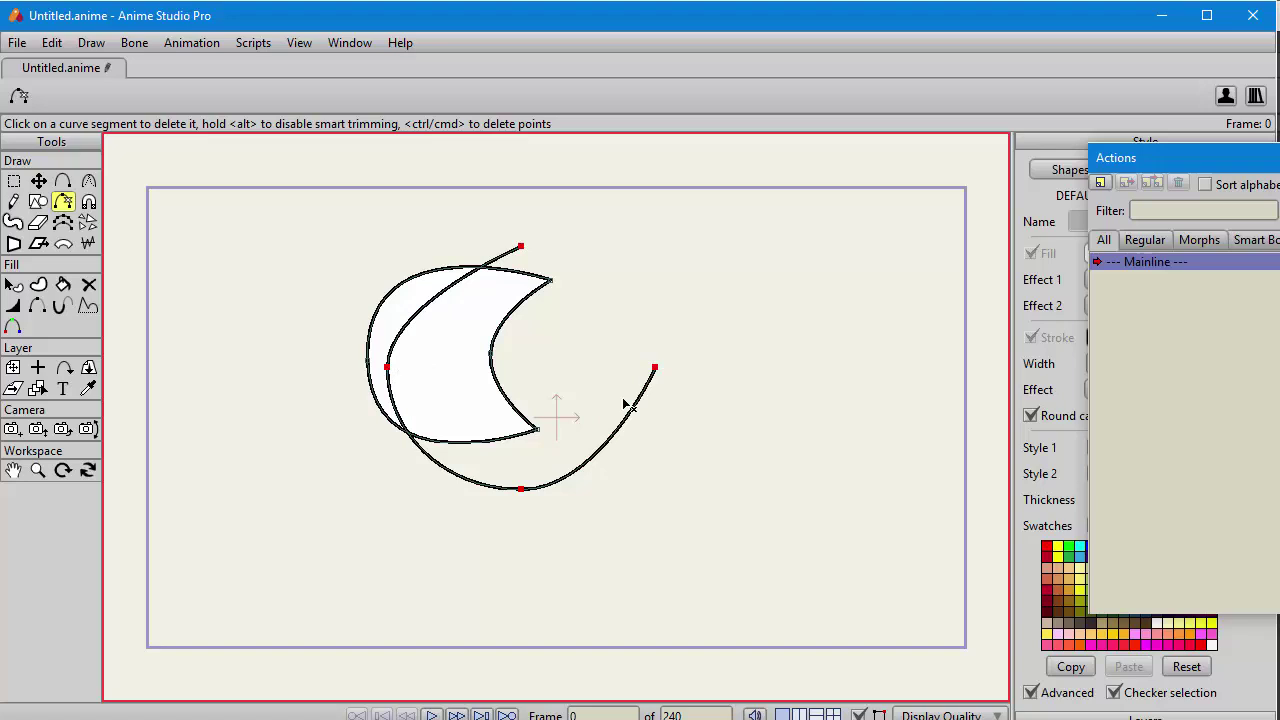
click(522, 328)
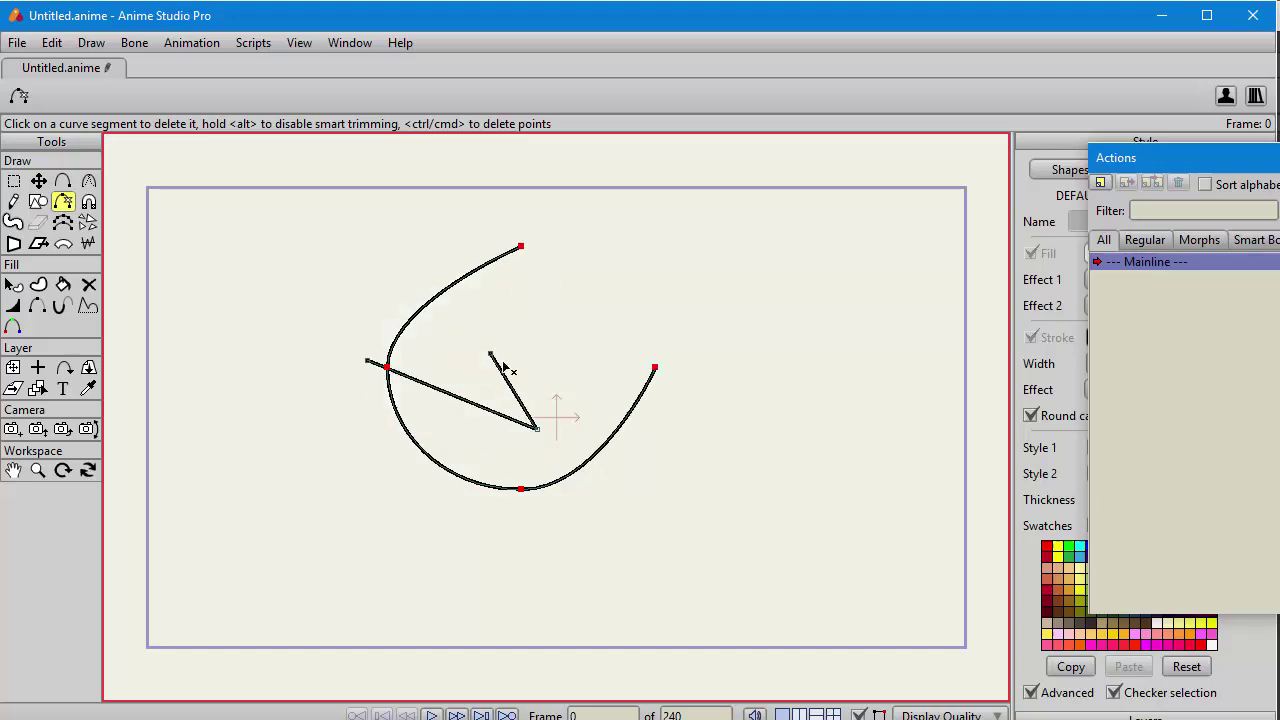
click(496, 367)
click(474, 437)
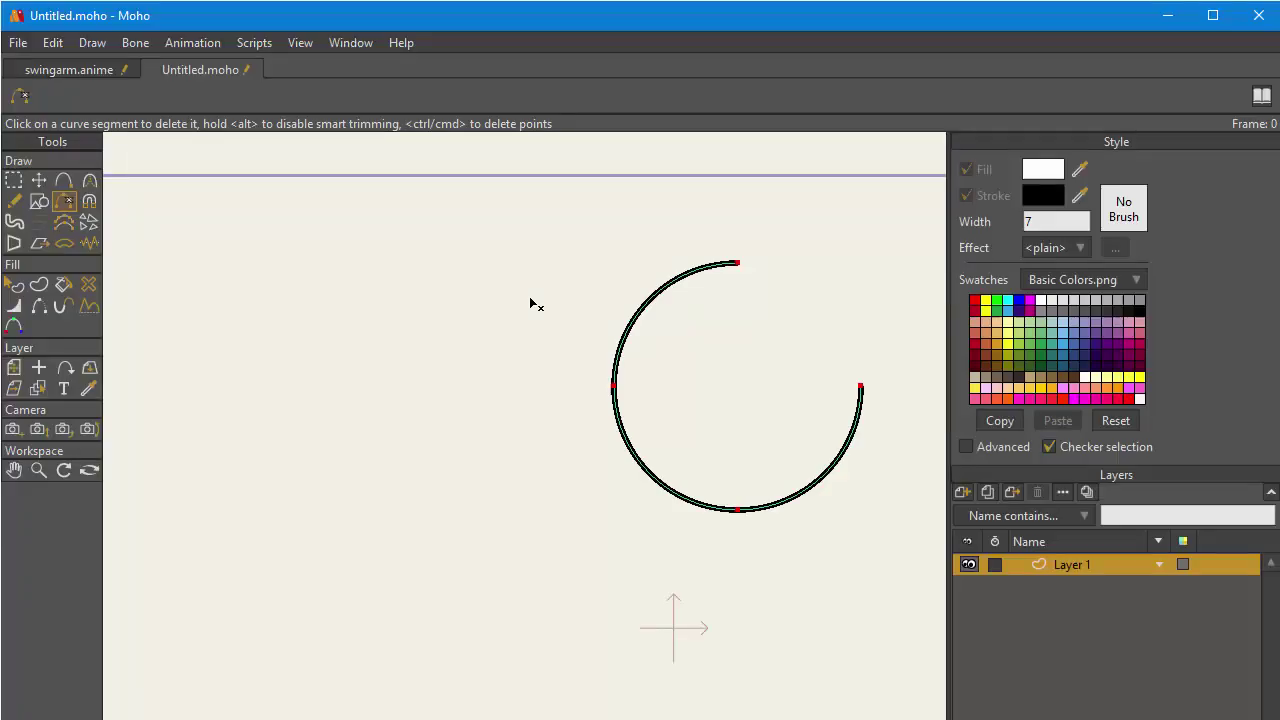
Step: Move the arc toward the canvas centre and cut out its bottom-left segment, leaving two arcs
key(t)
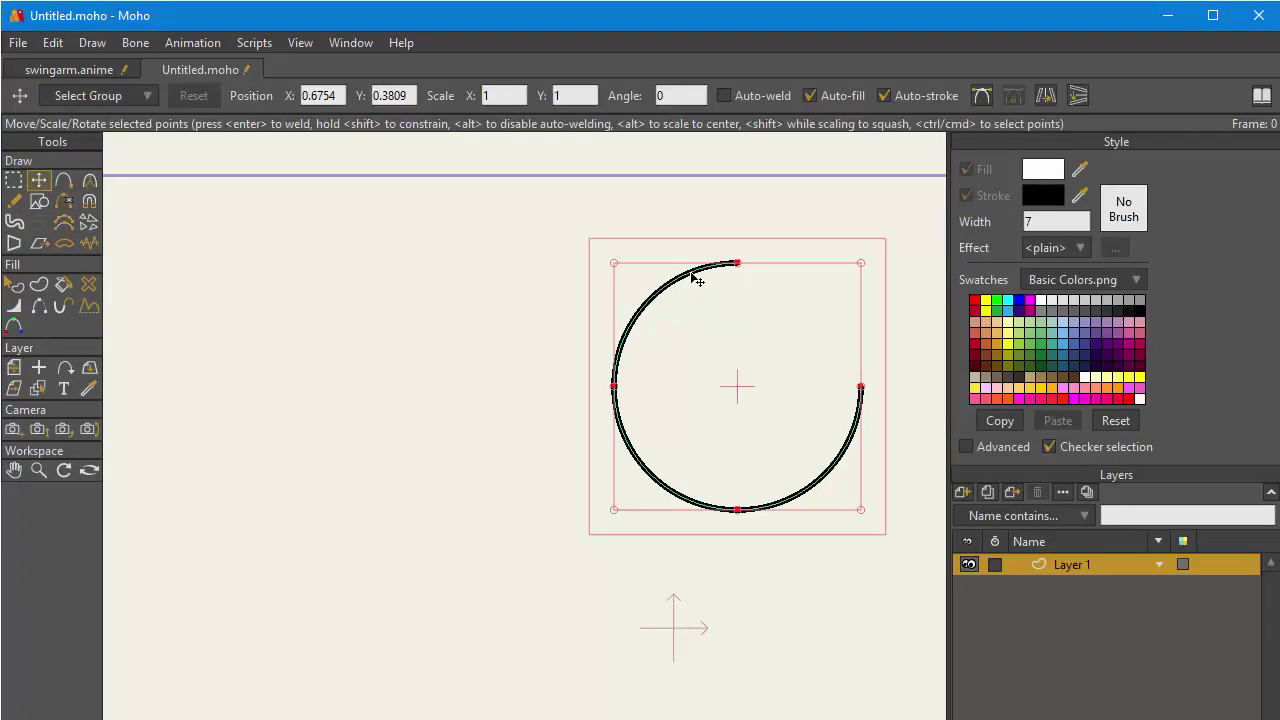
drag(680, 280, 437, 335)
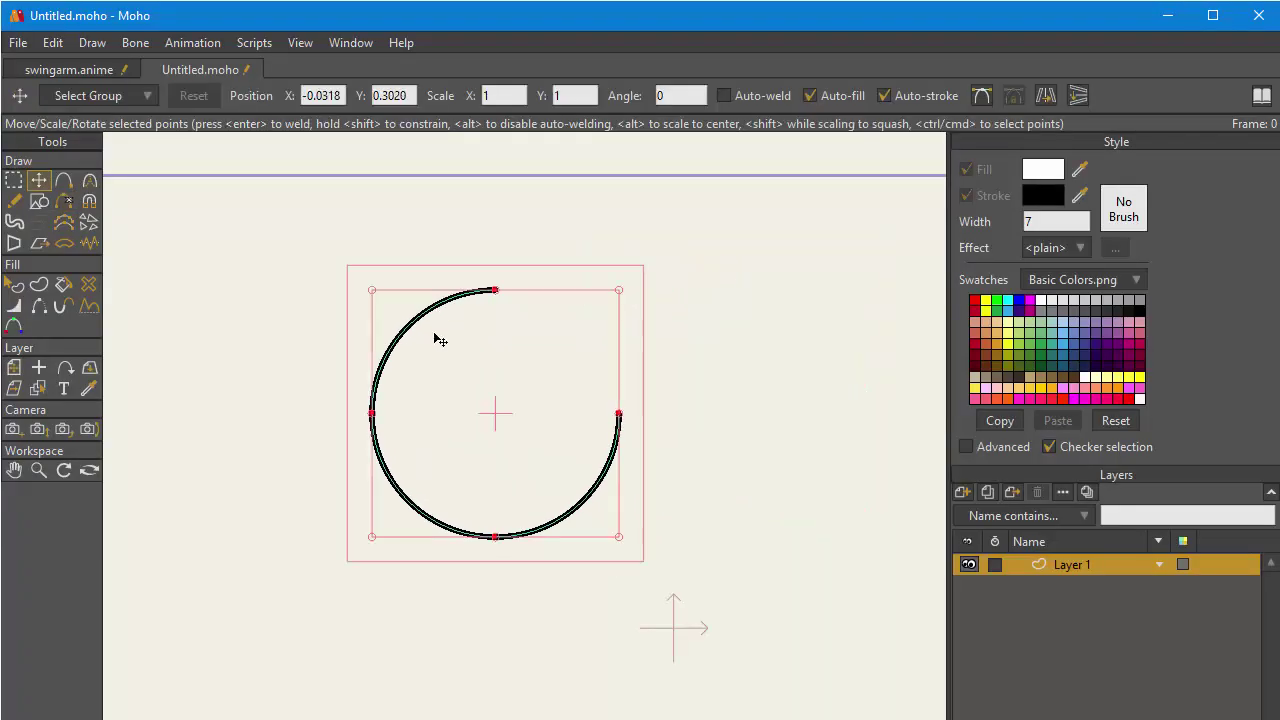
click(66, 201)
click(385, 496)
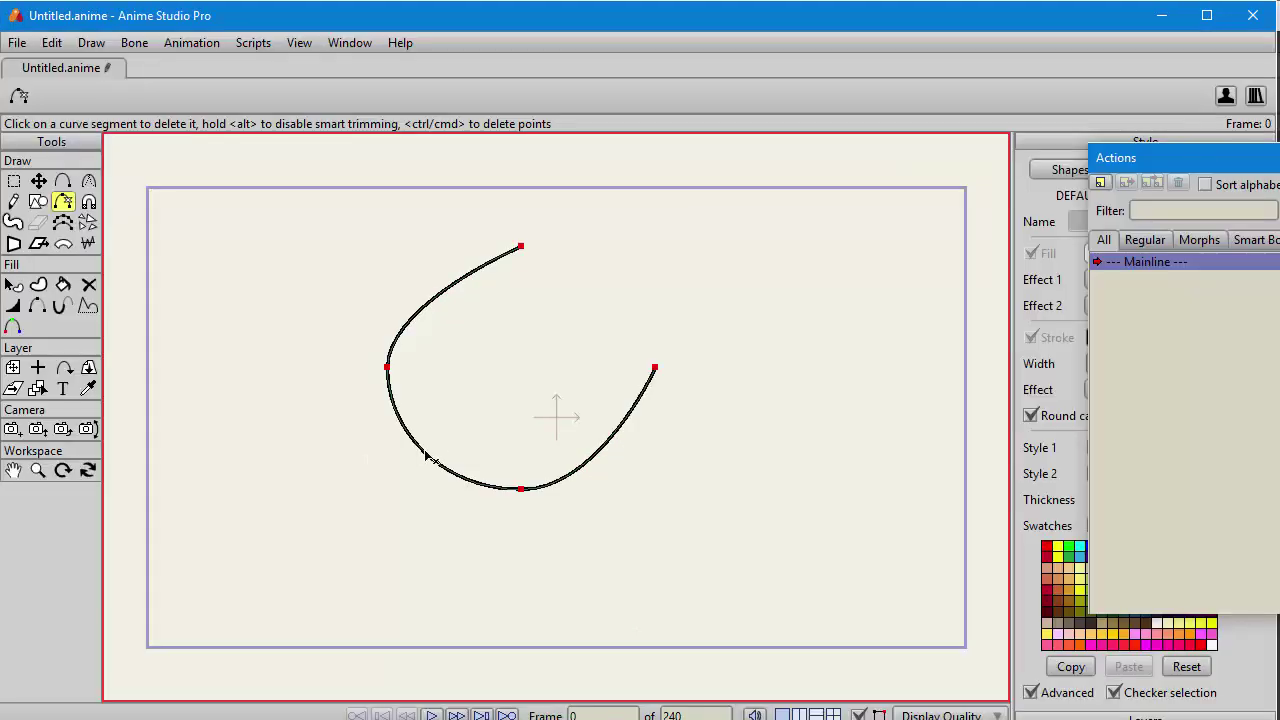
click(430, 457)
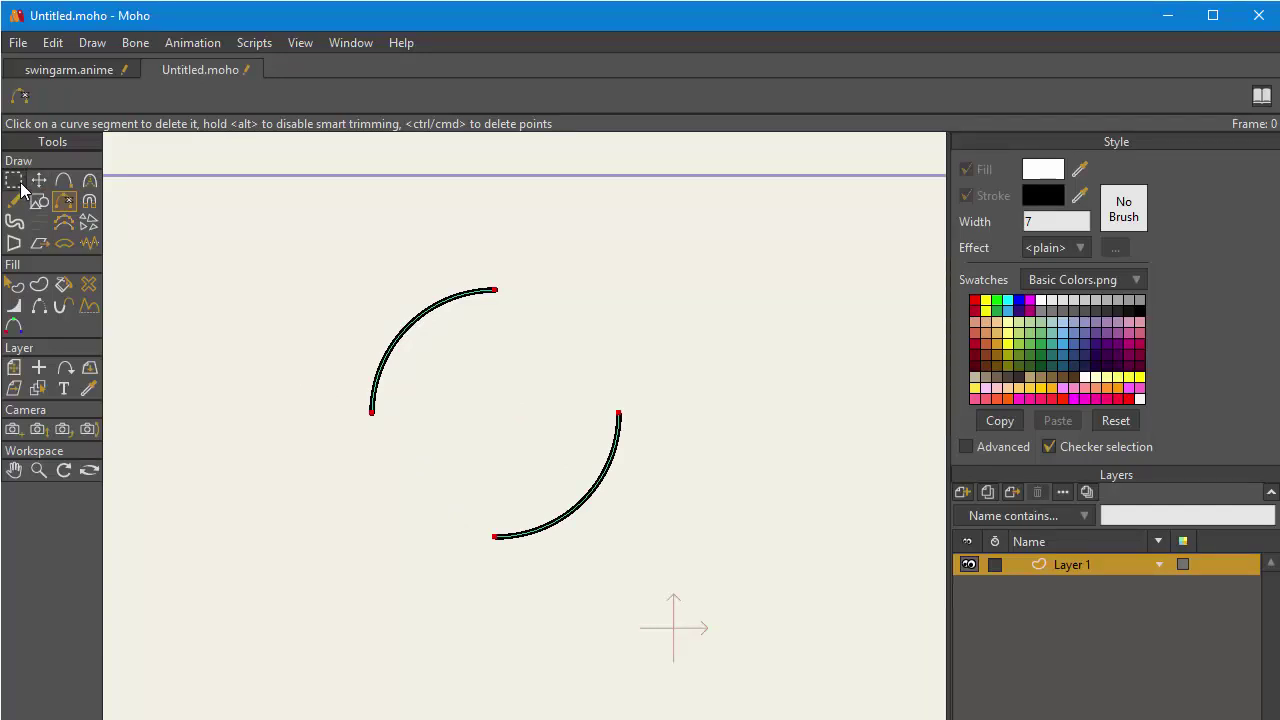
Step: Split both arcs to add extra points, test-bend the upper arc's middle point, then undo it
key(g)
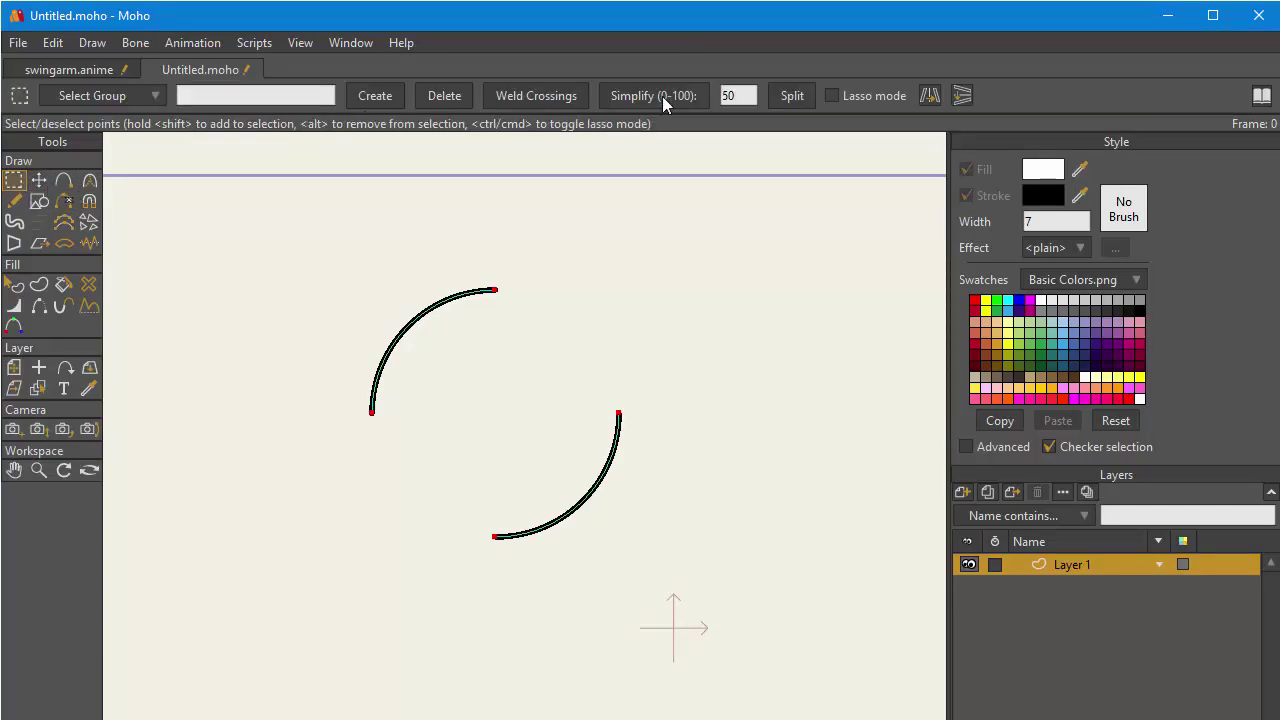
click(793, 98)
key(t)
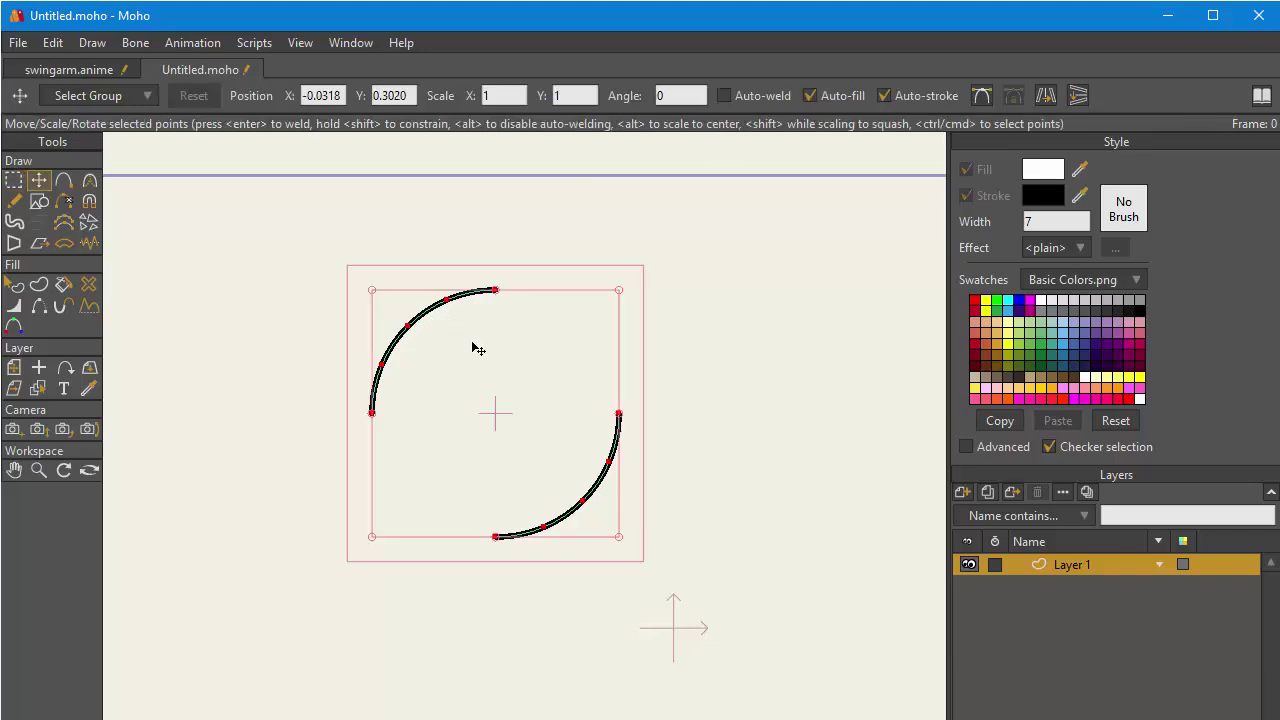
click(858, 302)
drag(446, 298, 428, 255)
key(c)
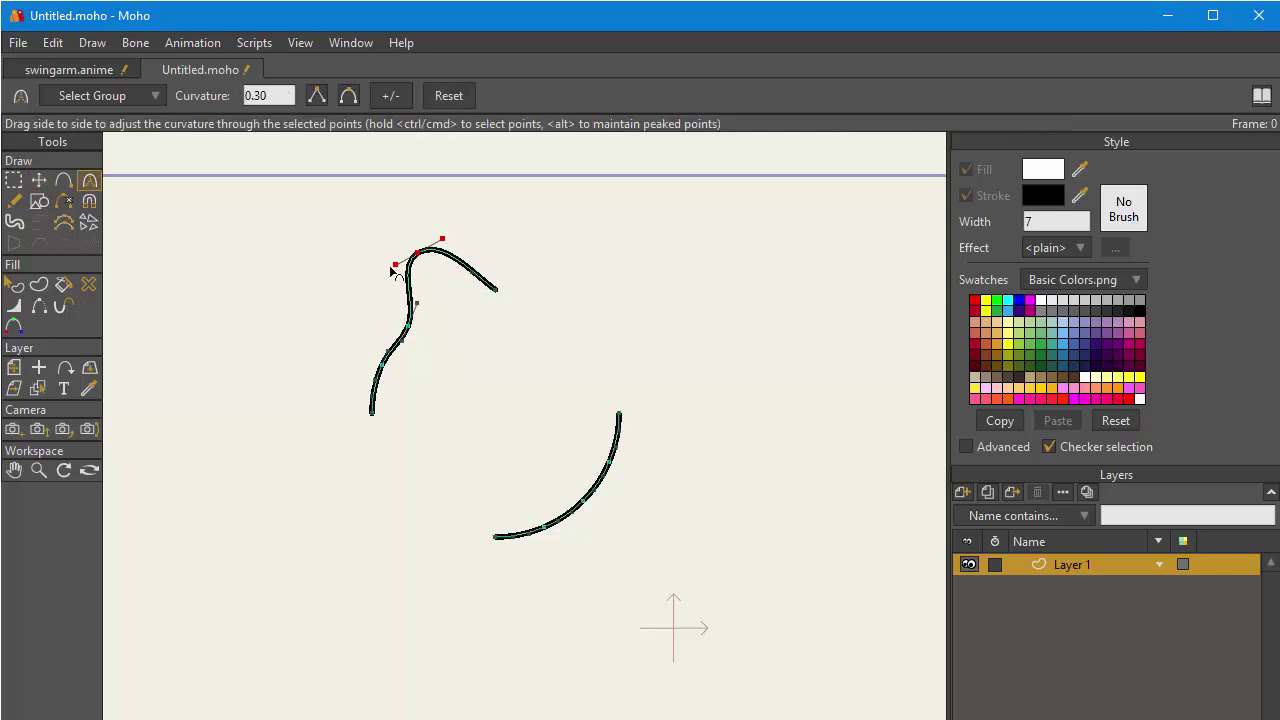
key(t)
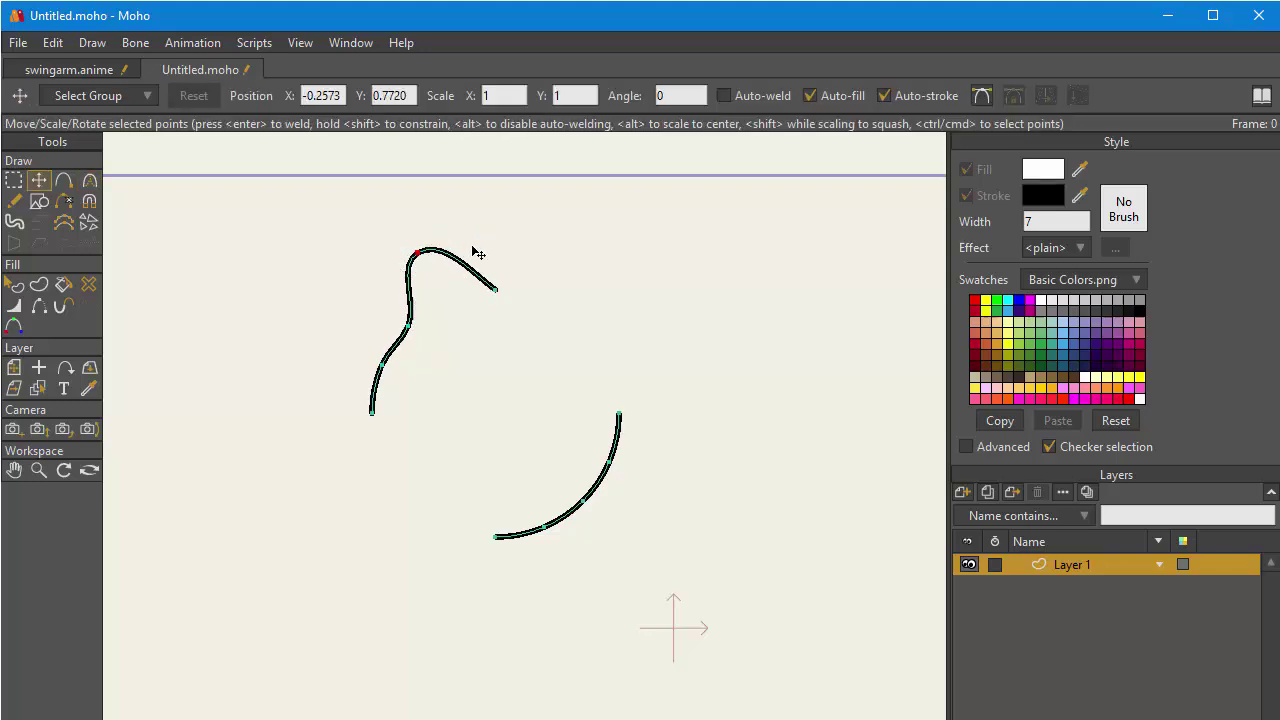
key(ctrl+z)
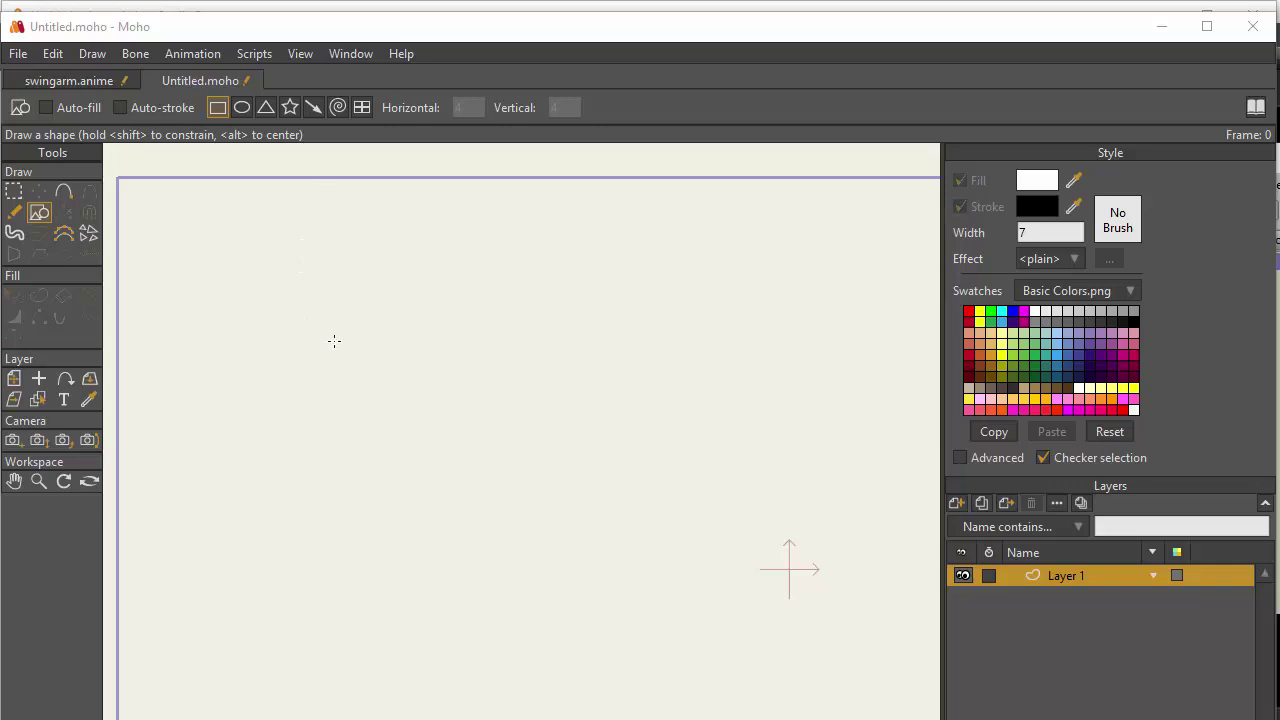
Step: Draw two overlapping rectangles and a small circle, then add points where they intersect
mouse_move(334, 341)
mouse_down()
mouse_move(490, 528)
mouse_move(490, 493)
mouse_up()
mouse_move(399, 391)
mouse_down()
mouse_move(426, 434)
mouse_move(607, 603)
mouse_up()
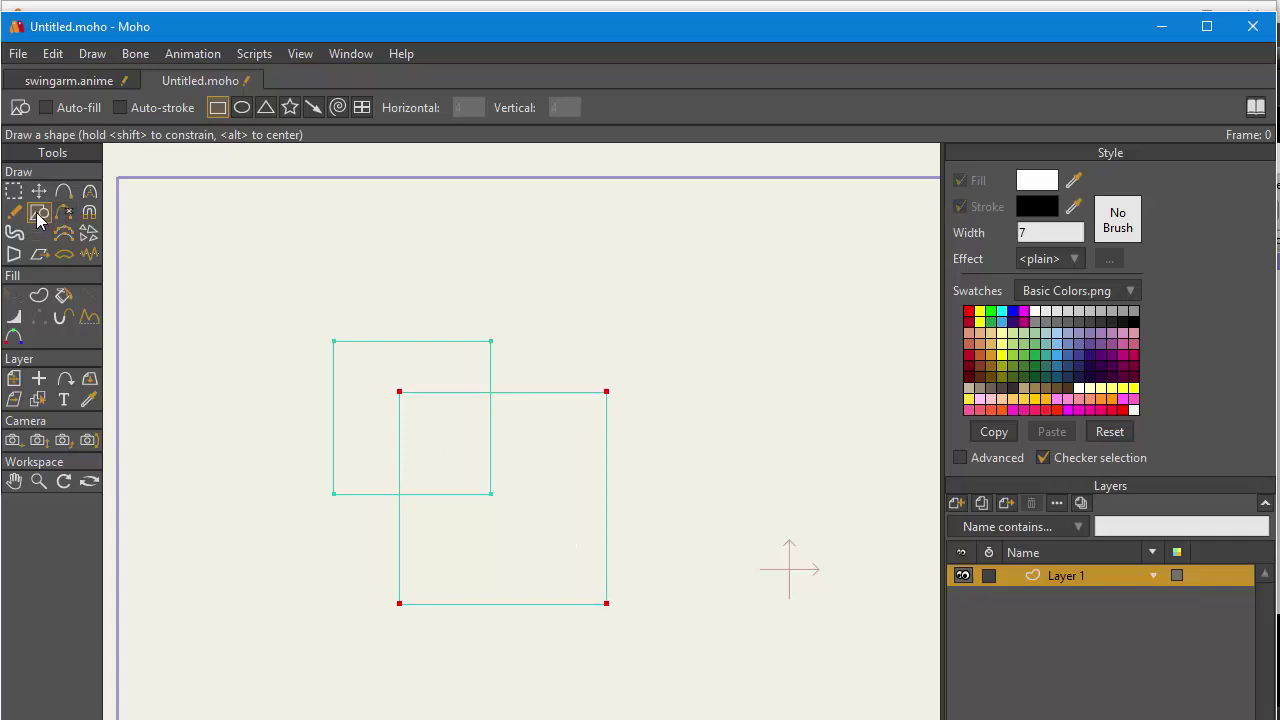
click(242, 107)
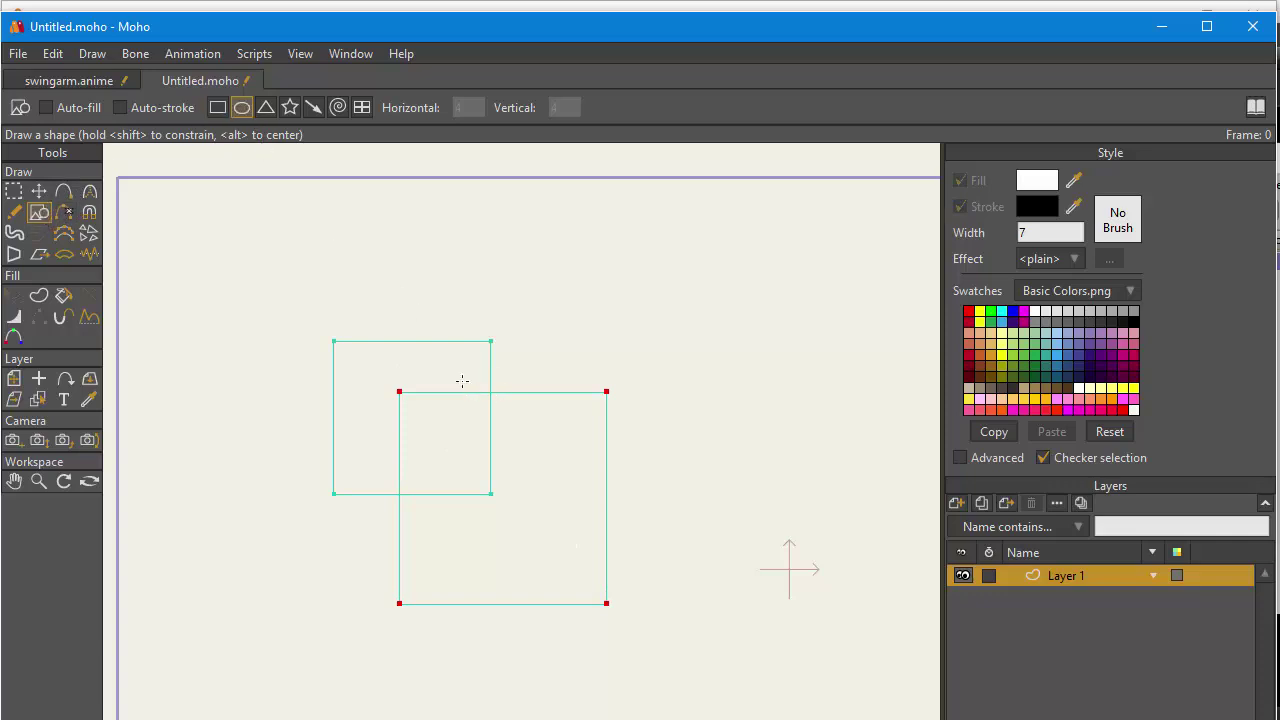
drag(446, 357, 544, 458)
click(14, 191)
key(ctrl+a)
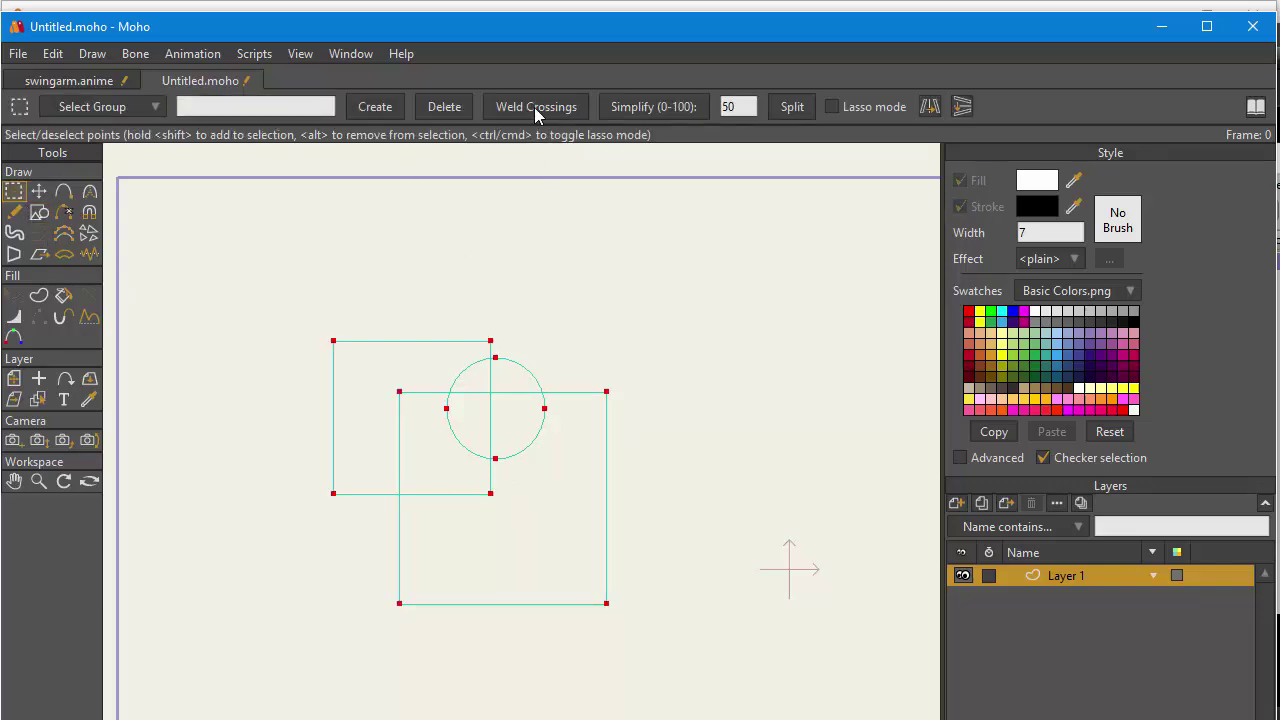
click(536, 108)
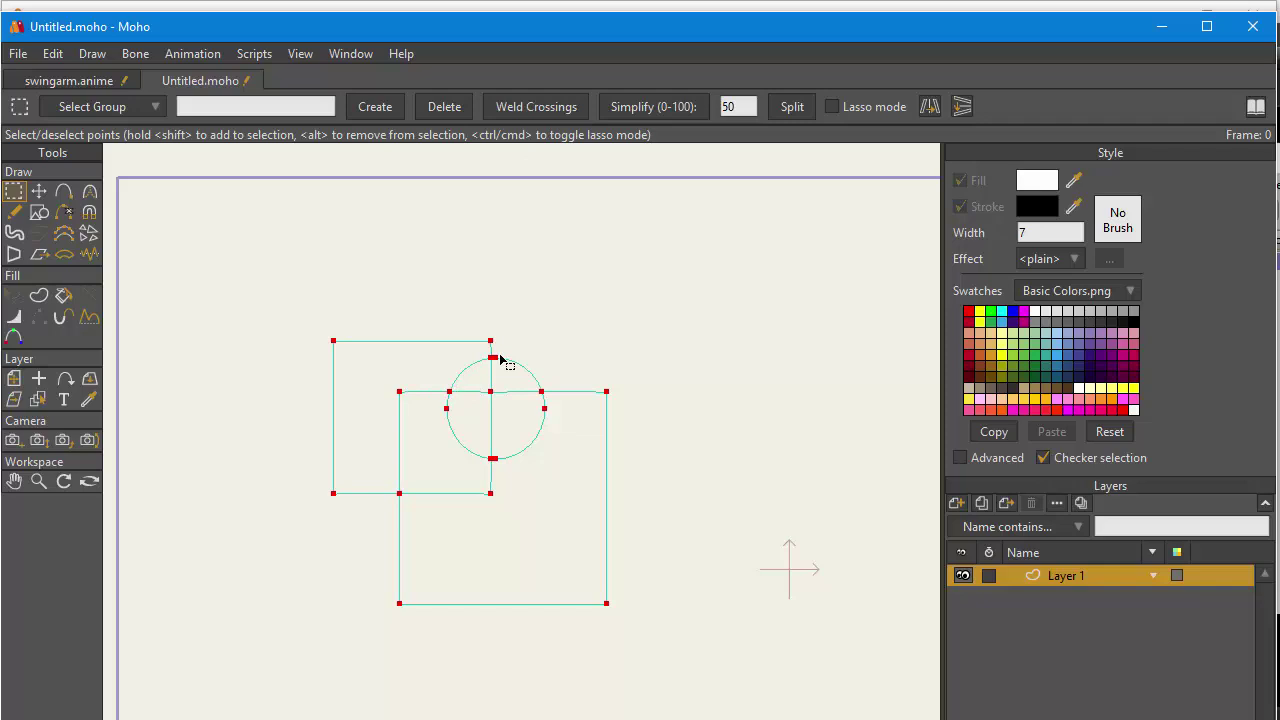
Step: Delete the lower square's left, bottom and right edges, the inner crossing lines and the circle's top-left arc
click(64, 212)
click(399, 577)
click(456, 603)
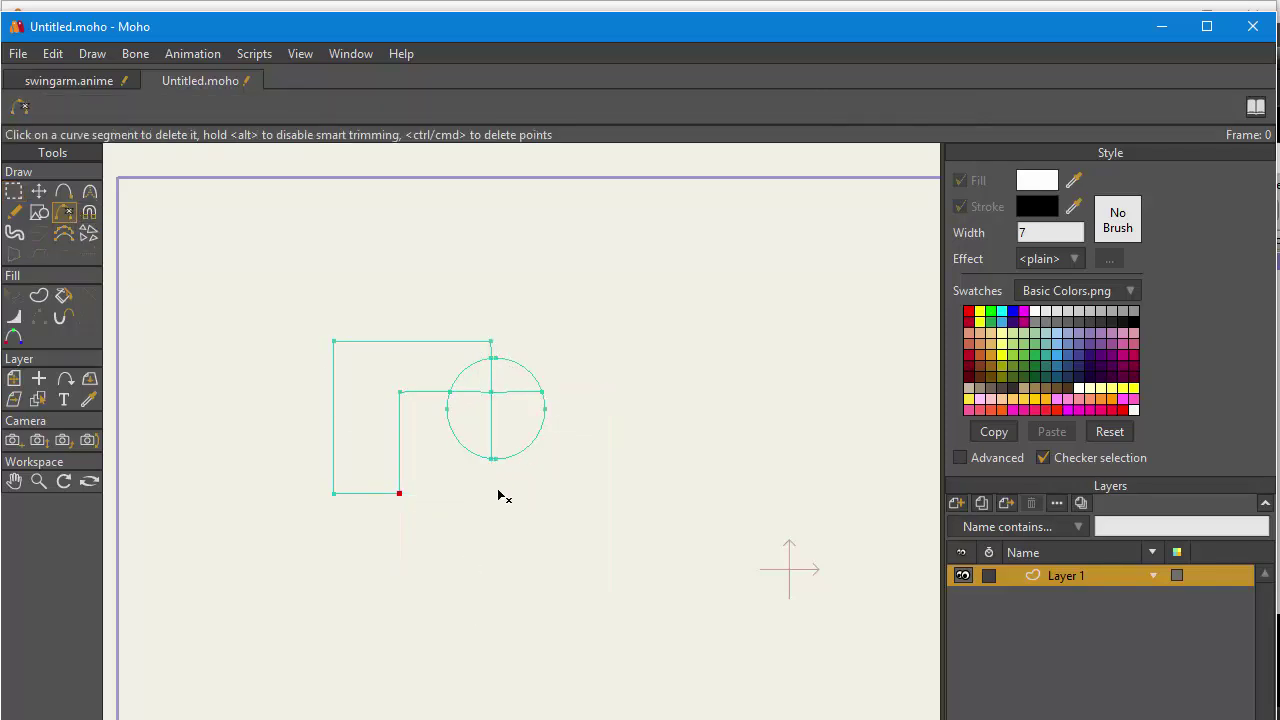
click(500, 391)
click(470, 365)
Step: Fill the remaining outline as a white shape with Create Shape, then delete it
key(ctrl+a)
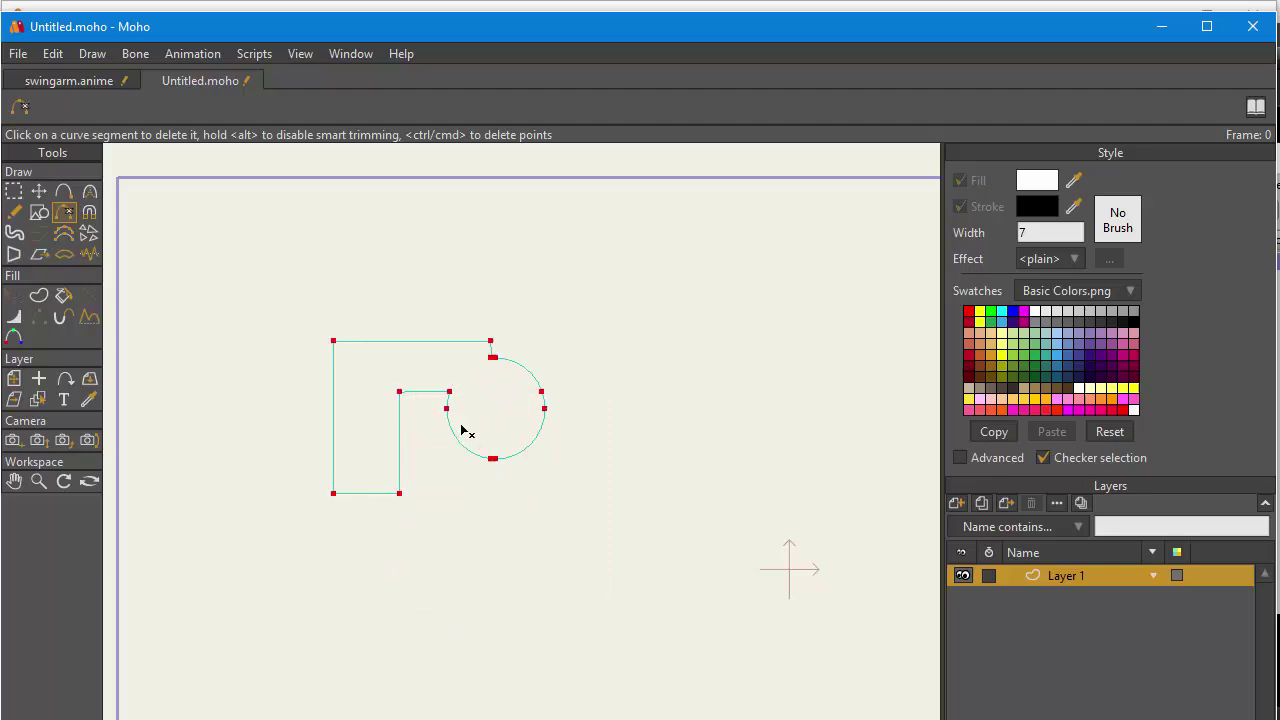
key(u)
key(Return)
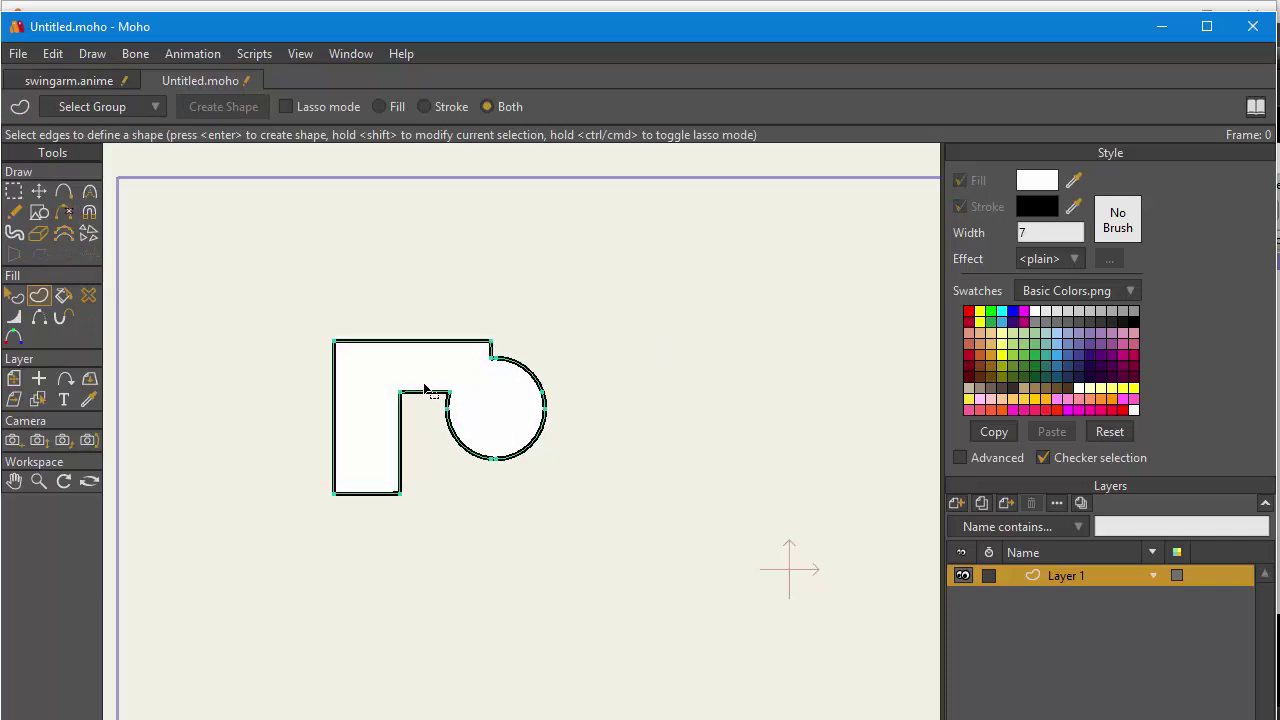
key(ctrl+a)
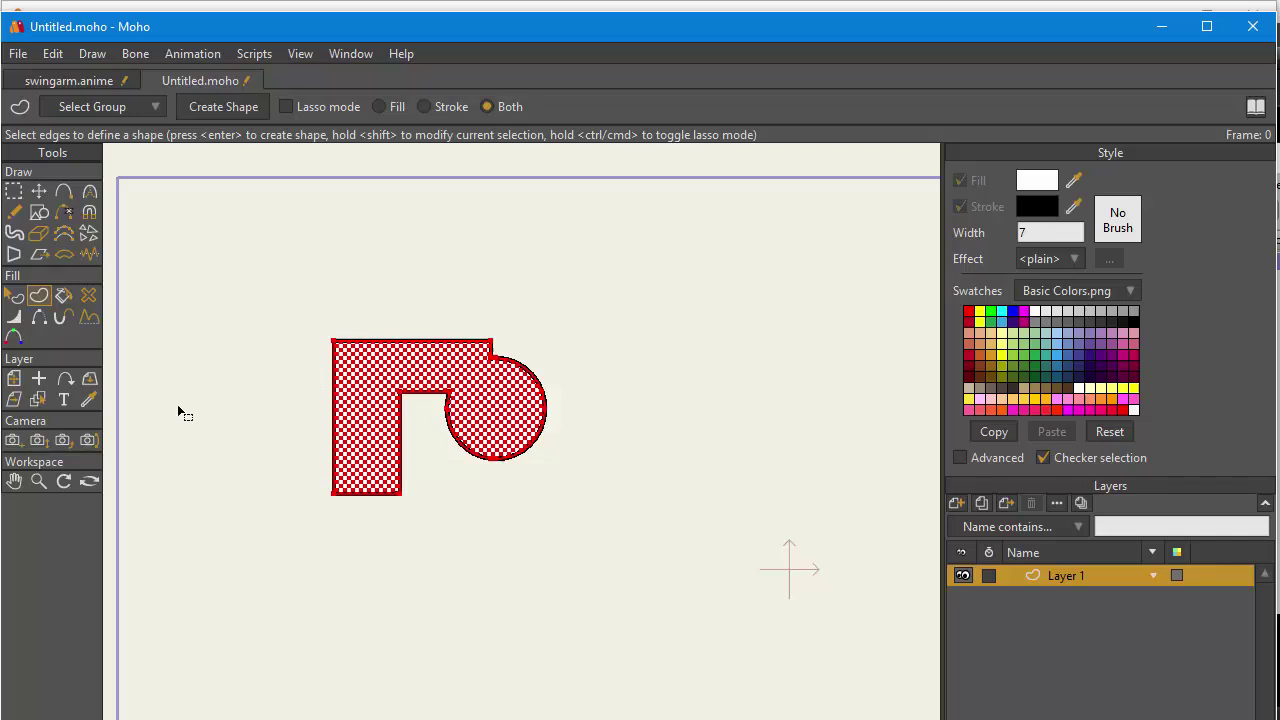
key(Return)
key(ctrl+a)
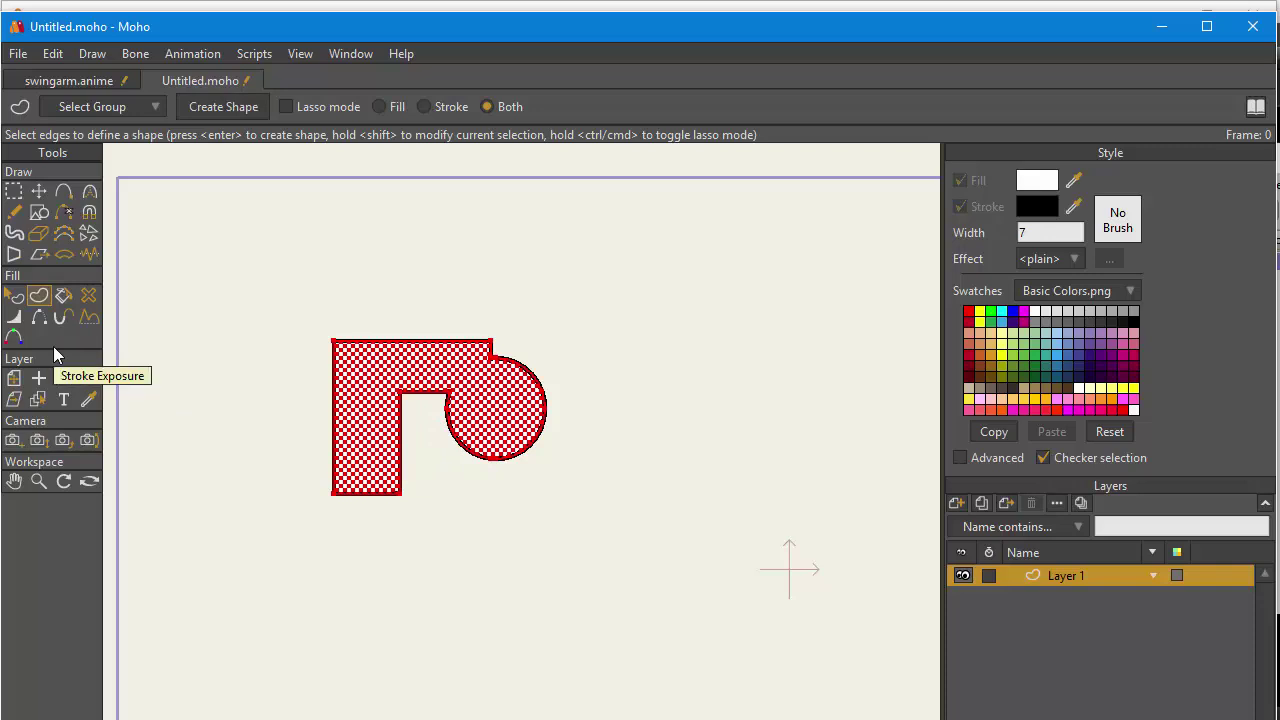
key(Delete)
Step: Select the Freehand tool and edit its point reduction option
key(t)
key(g)
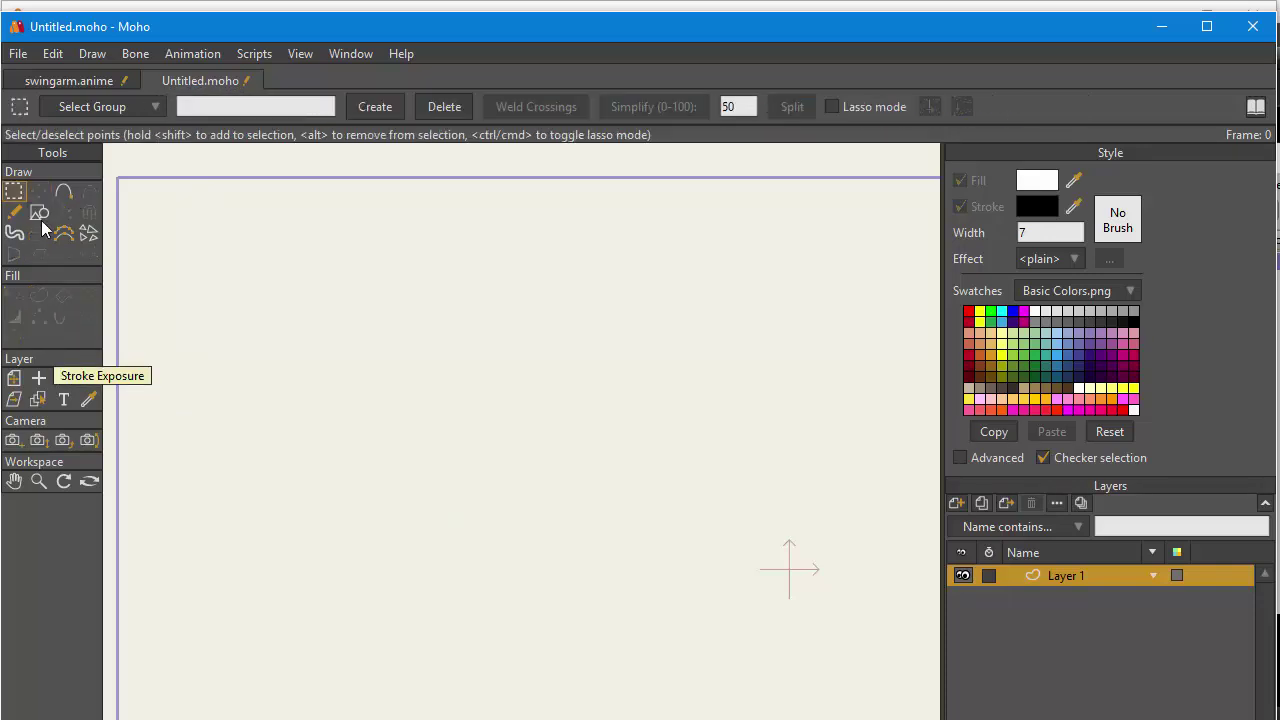
click(14, 212)
click(118, 108)
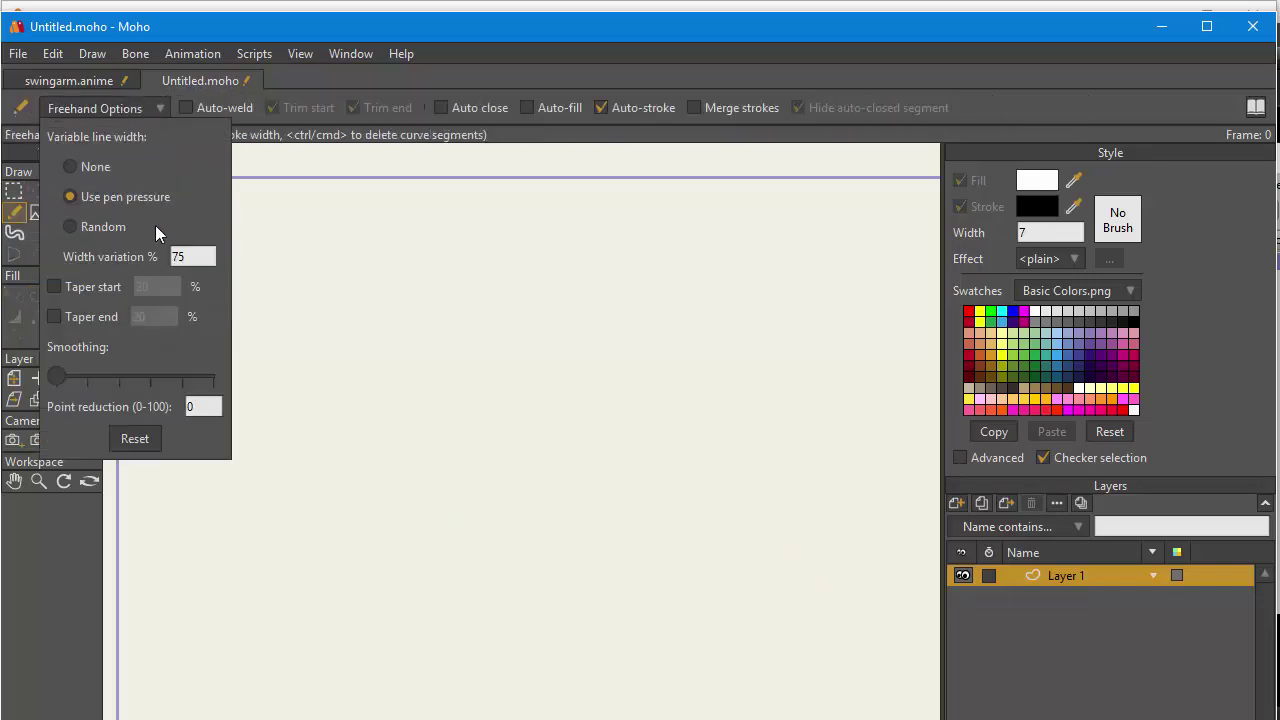
click(196, 406)
click(78, 550)
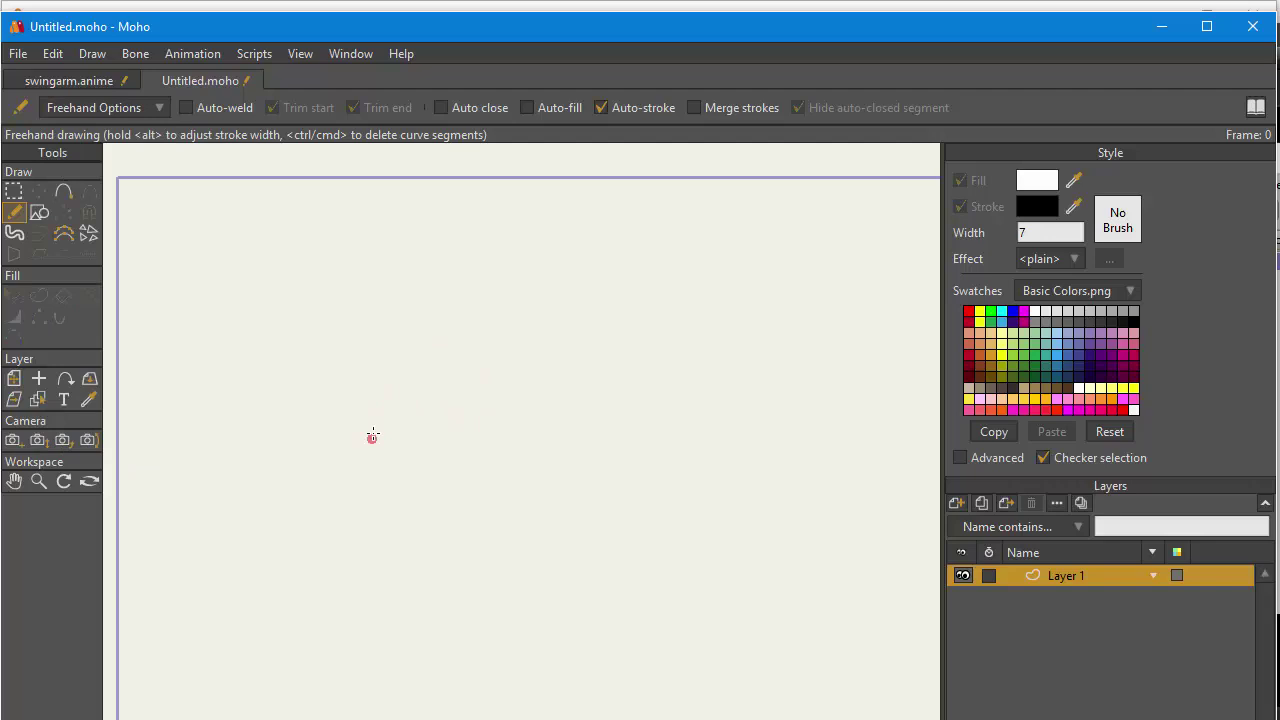
Step: Draw a face circle, an eye, a nose and a smile freehand
mouse_move(372, 437)
mouse_down()
mouse_move(482, 313)
mouse_move(646, 406)
mouse_move(590, 520)
mouse_move(458, 539)
mouse_move(394, 474)
mouse_move(420, 356)
mouse_move(455, 381)
mouse_up()
drag(585, 393, 590, 387)
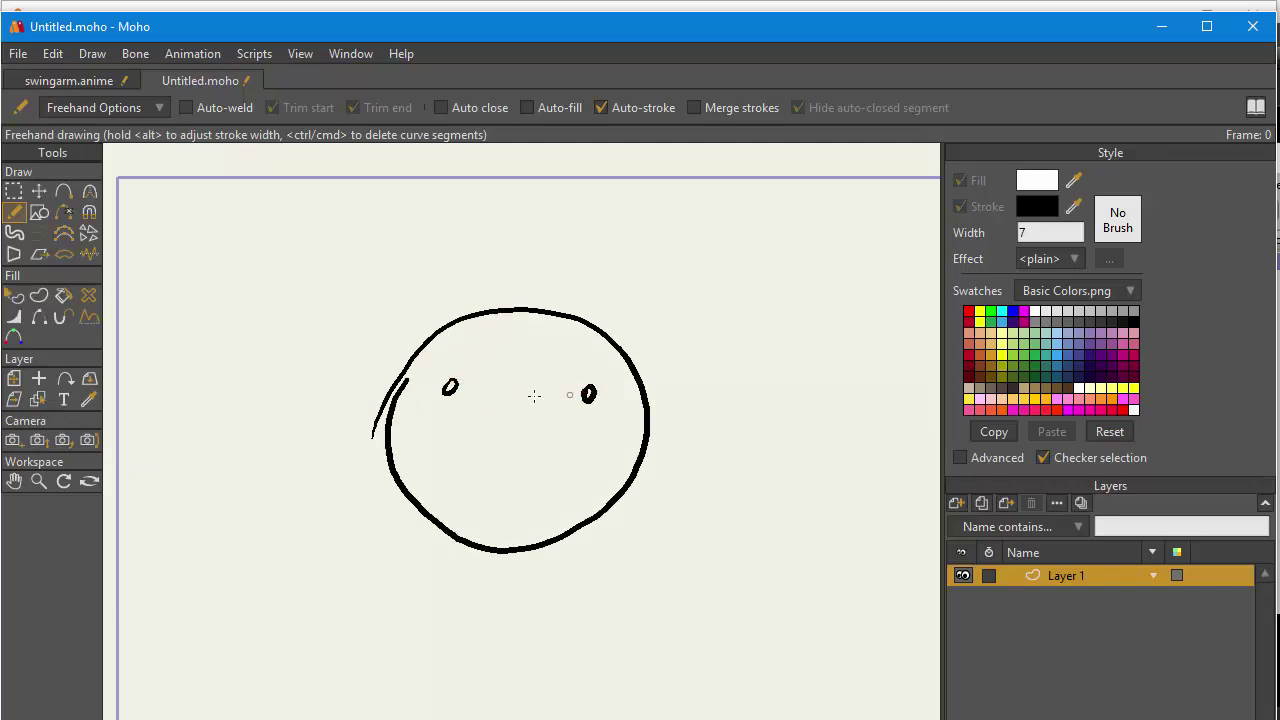
drag(507, 390, 516, 438)
mouse_move(433, 460)
mouse_down()
mouse_move(529, 509)
mouse_move(595, 471)
mouse_up()
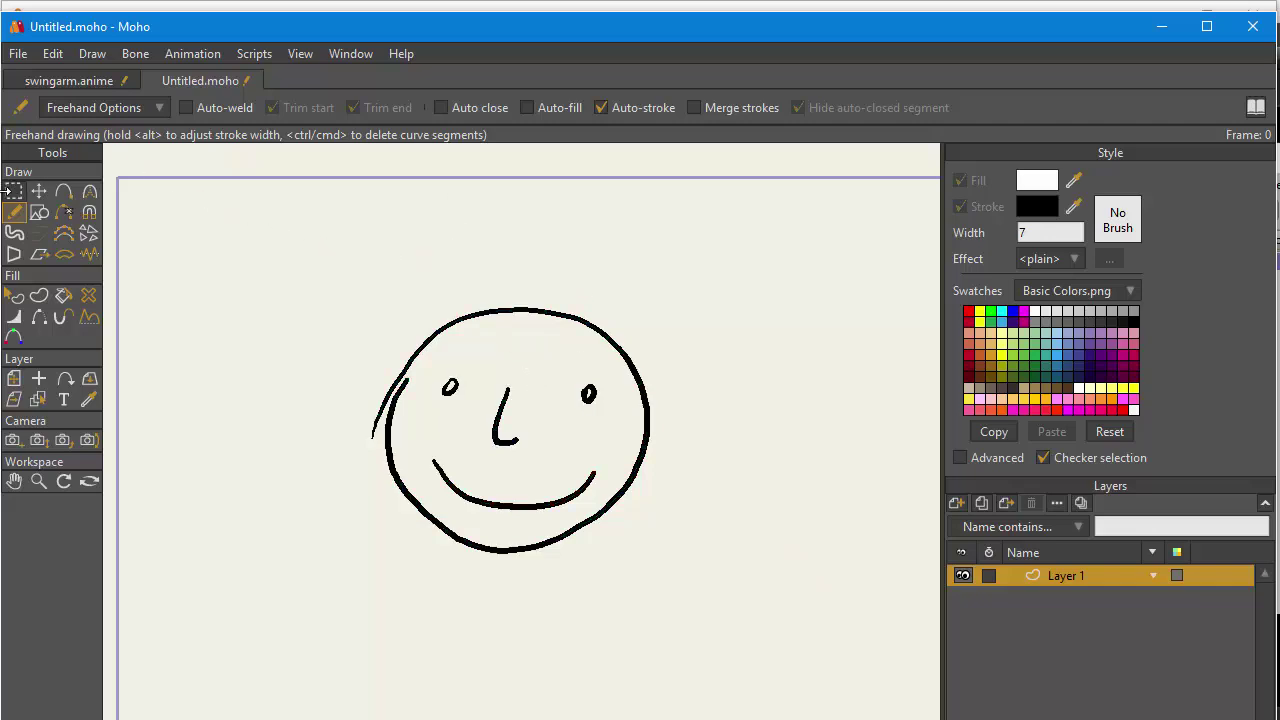
Step: Simplify the smile curve, then every curve in the drawing, at 50
click(16, 192)
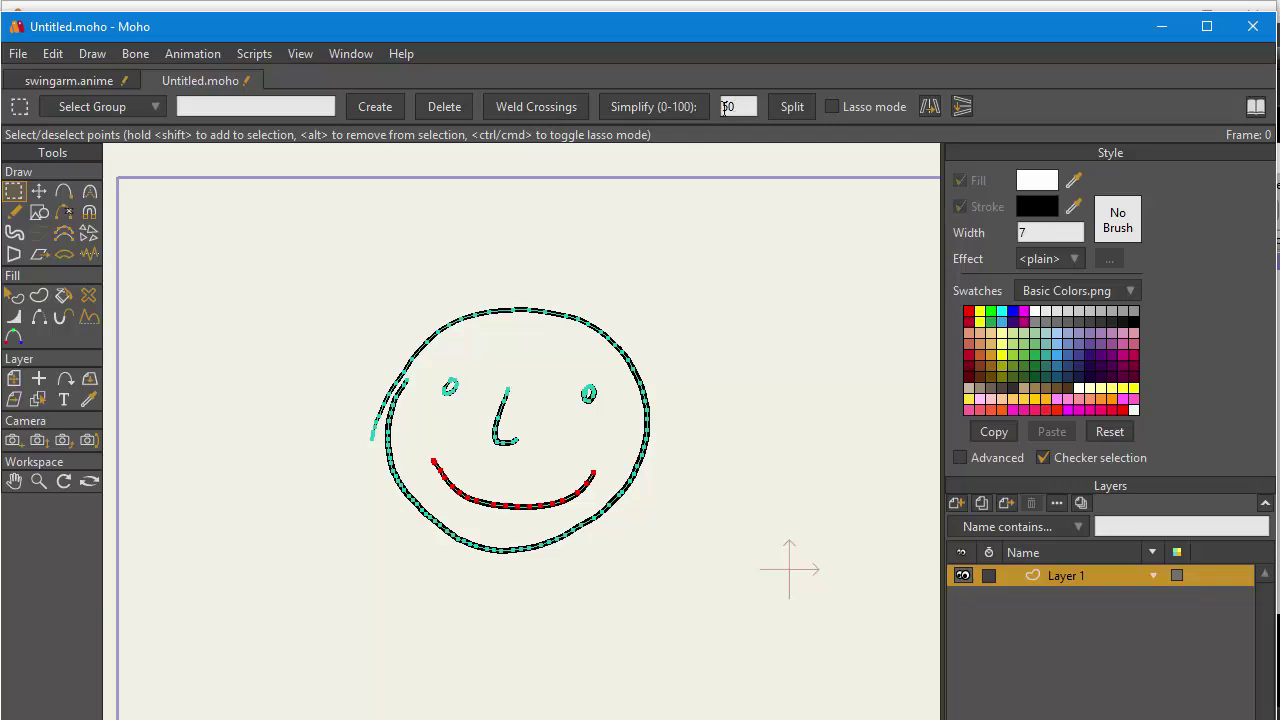
click(667, 108)
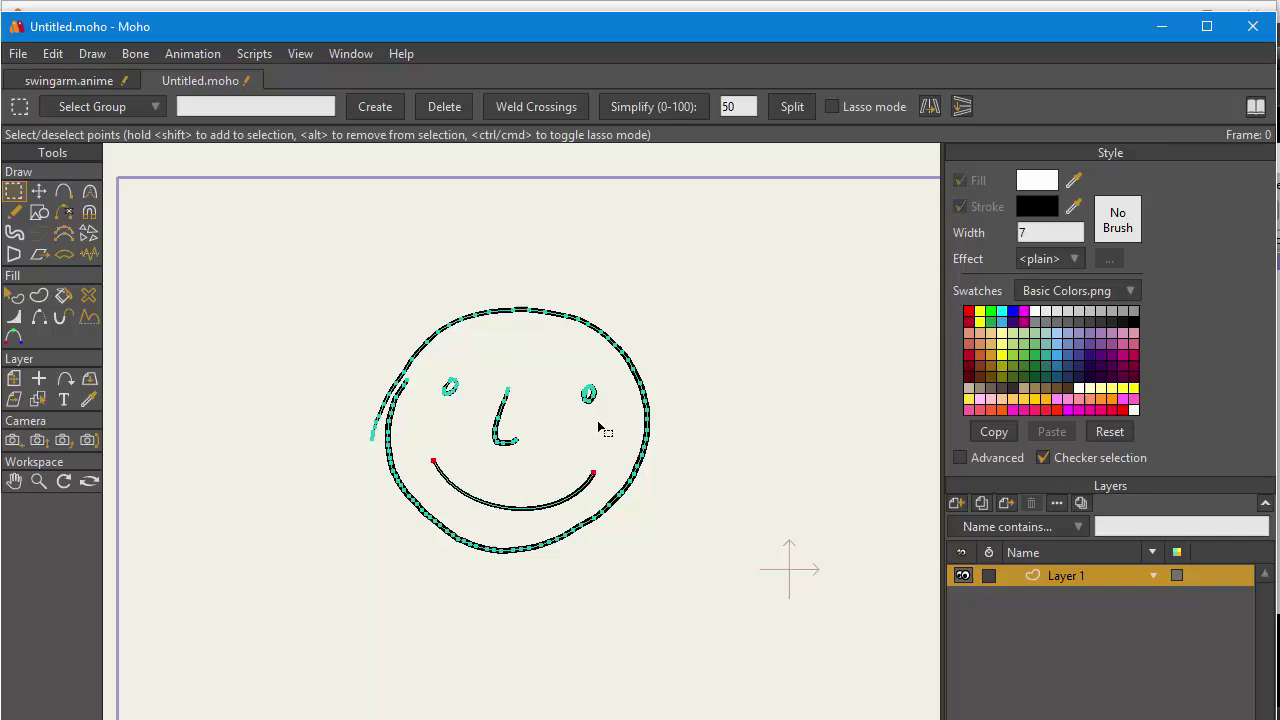
key(space)
key(ctrl+a)
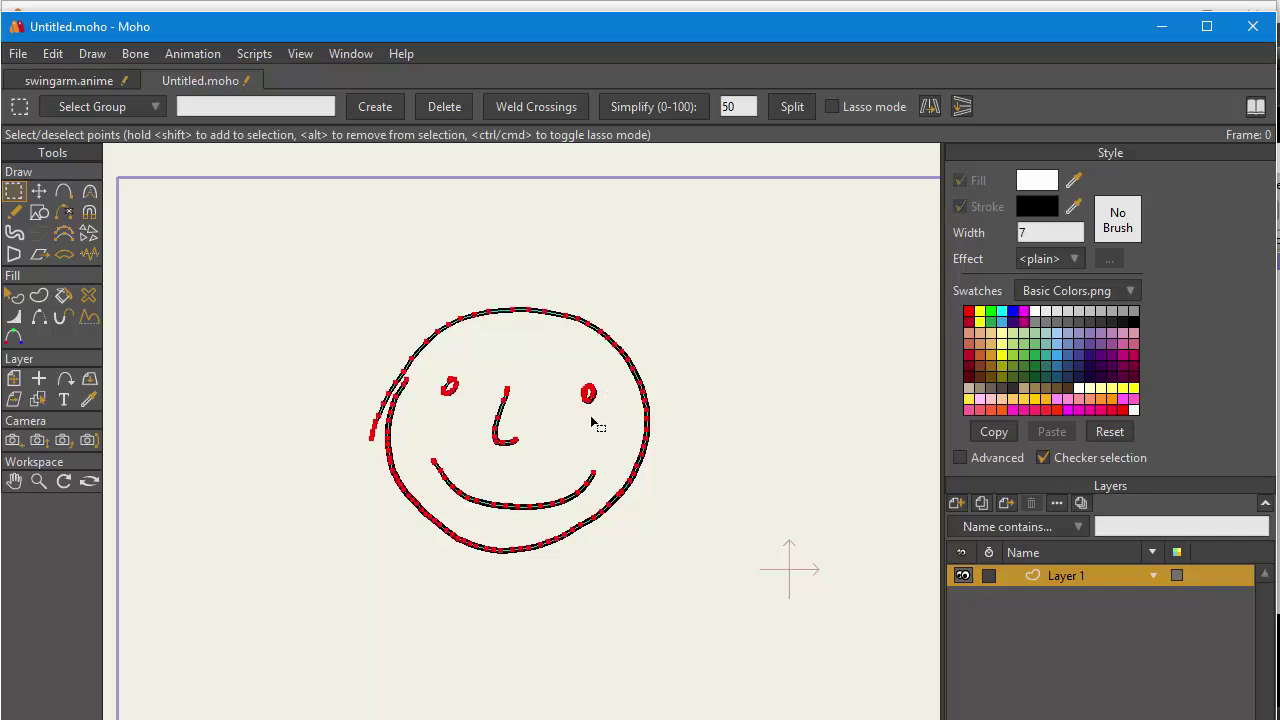
click(668, 107)
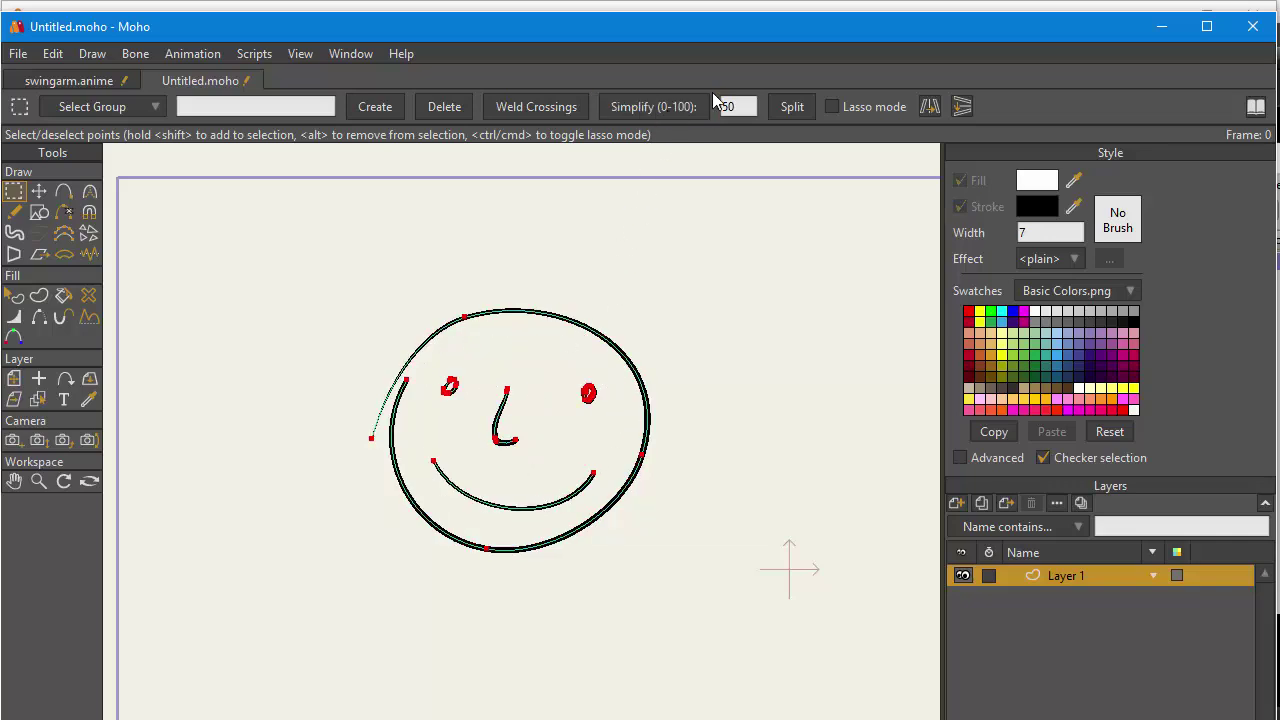
Step: Delete the smiley drawing and set the freehand Point reduction to 50
key(Delete)
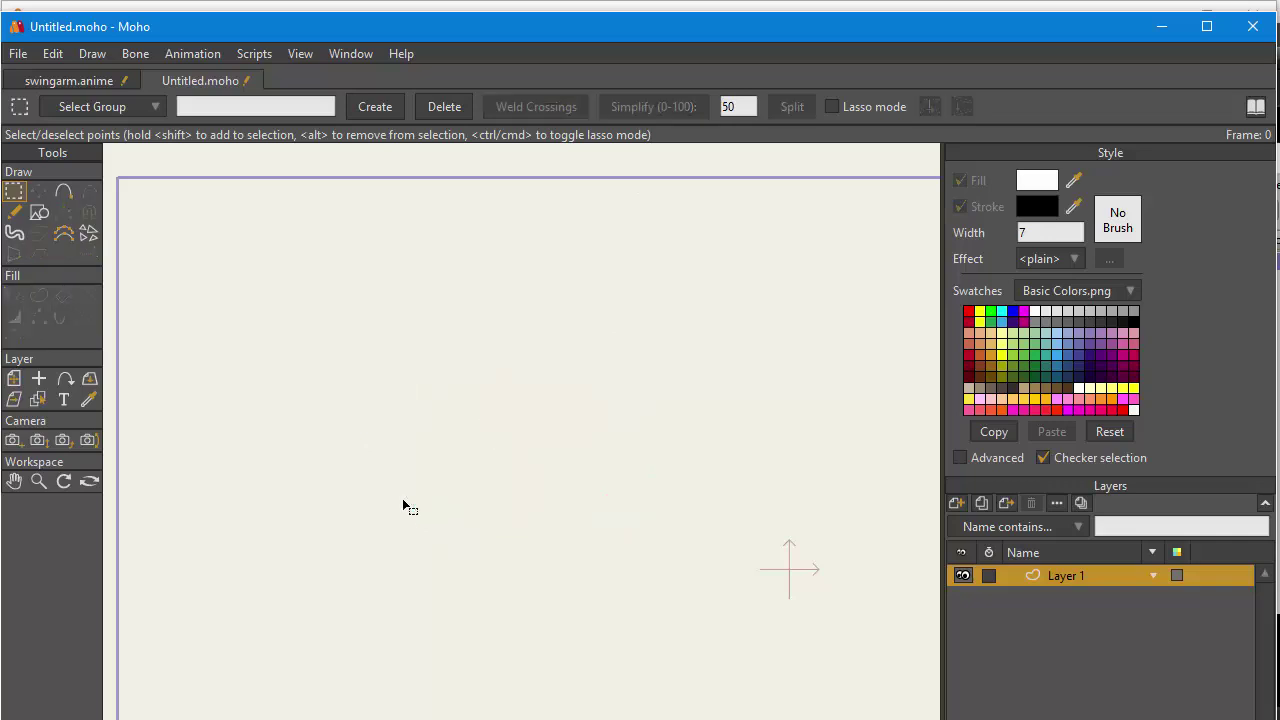
click(15, 212)
click(94, 108)
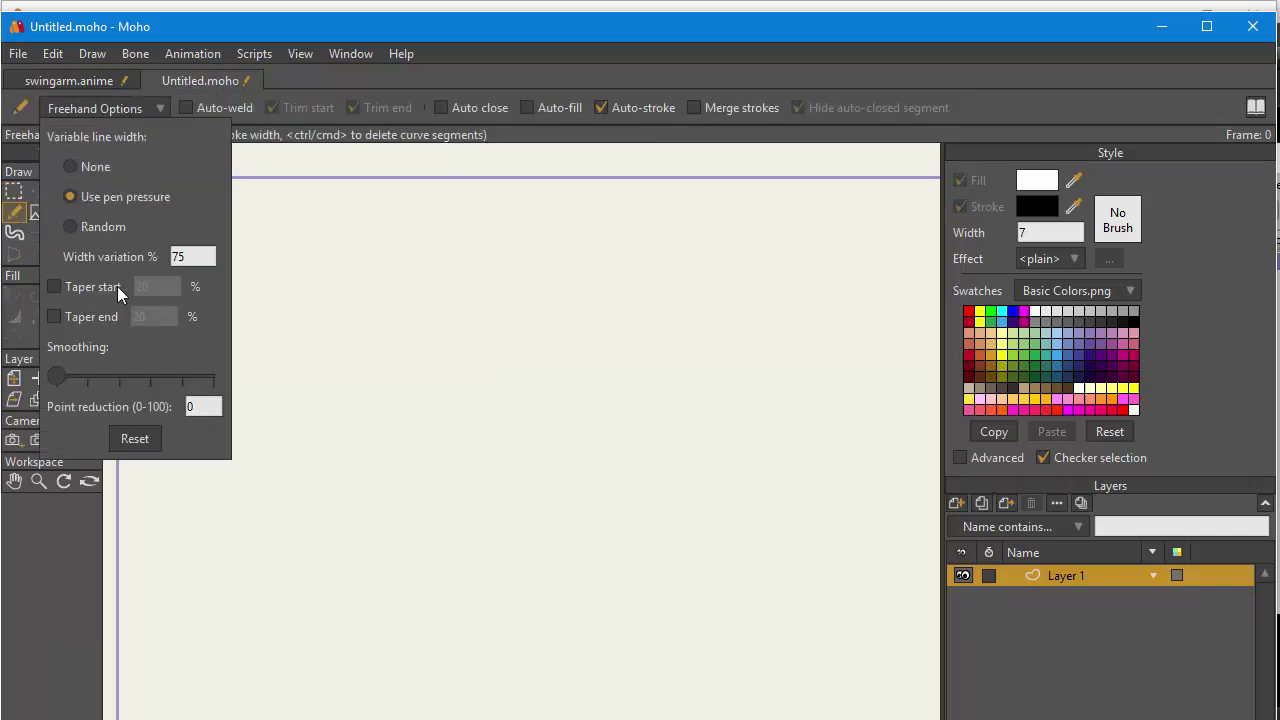
click(208, 406)
key(Tab)
Step: Sketch the boy's head freehand with an eye, nose, smile and two ears
mouse_move(413, 344)
mouse_down()
mouse_move(471, 274)
mouse_move(500, 457)
mouse_move(486, 306)
mouse_up()
key(ctrl+z)
mouse_move(435, 362)
mouse_down()
mouse_move(597, 486)
mouse_move(522, 322)
mouse_up()
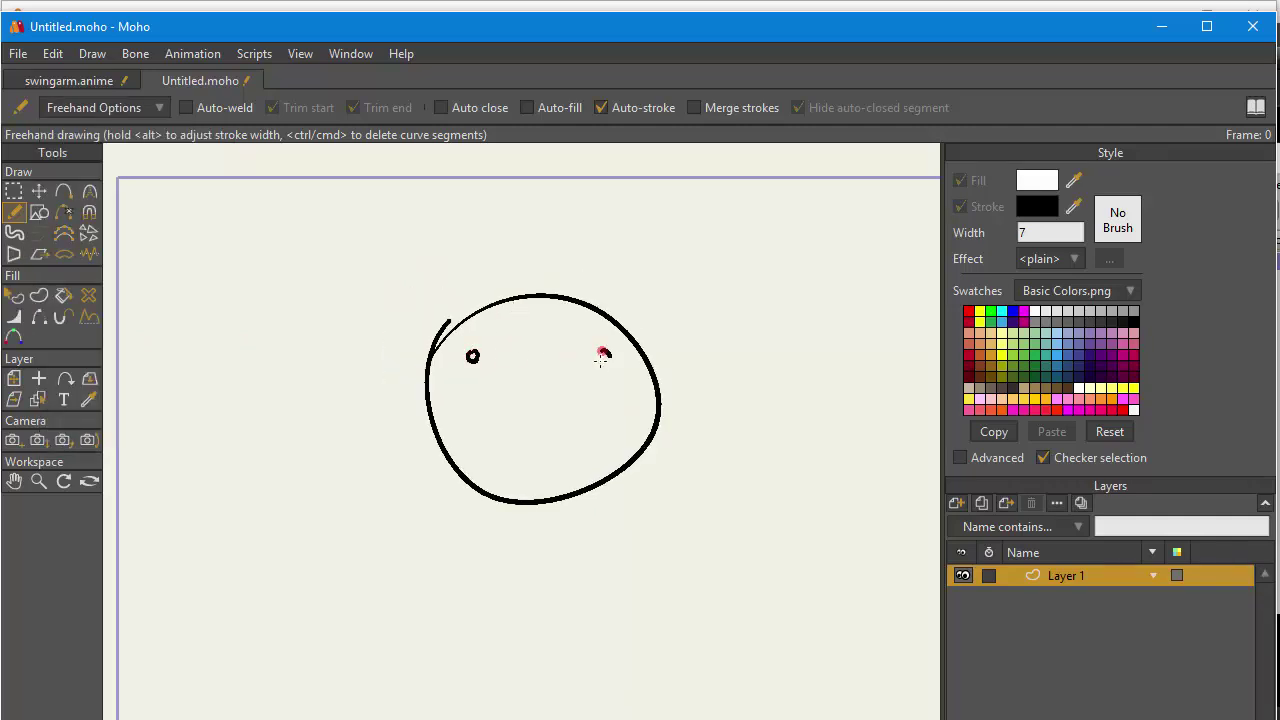
drag(601, 355, 540, 404)
drag(477, 432, 609, 422)
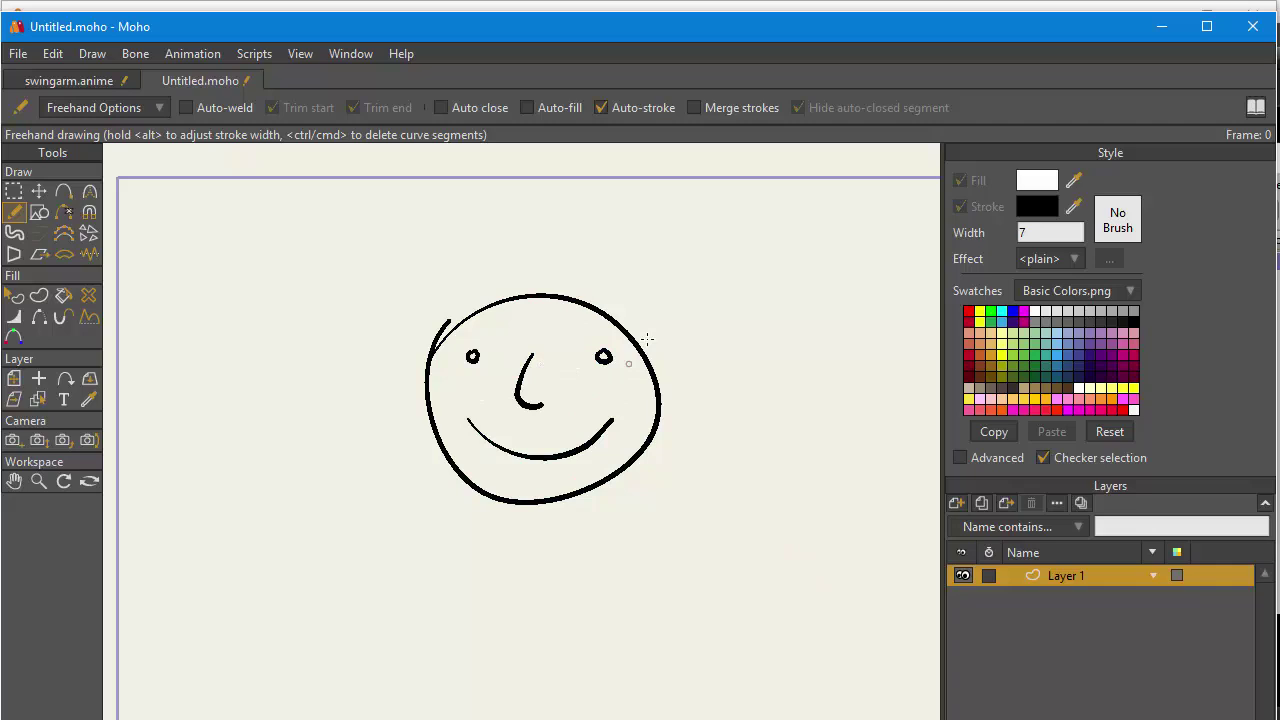
drag(667, 385, 672, 404)
drag(424, 382, 426, 406)
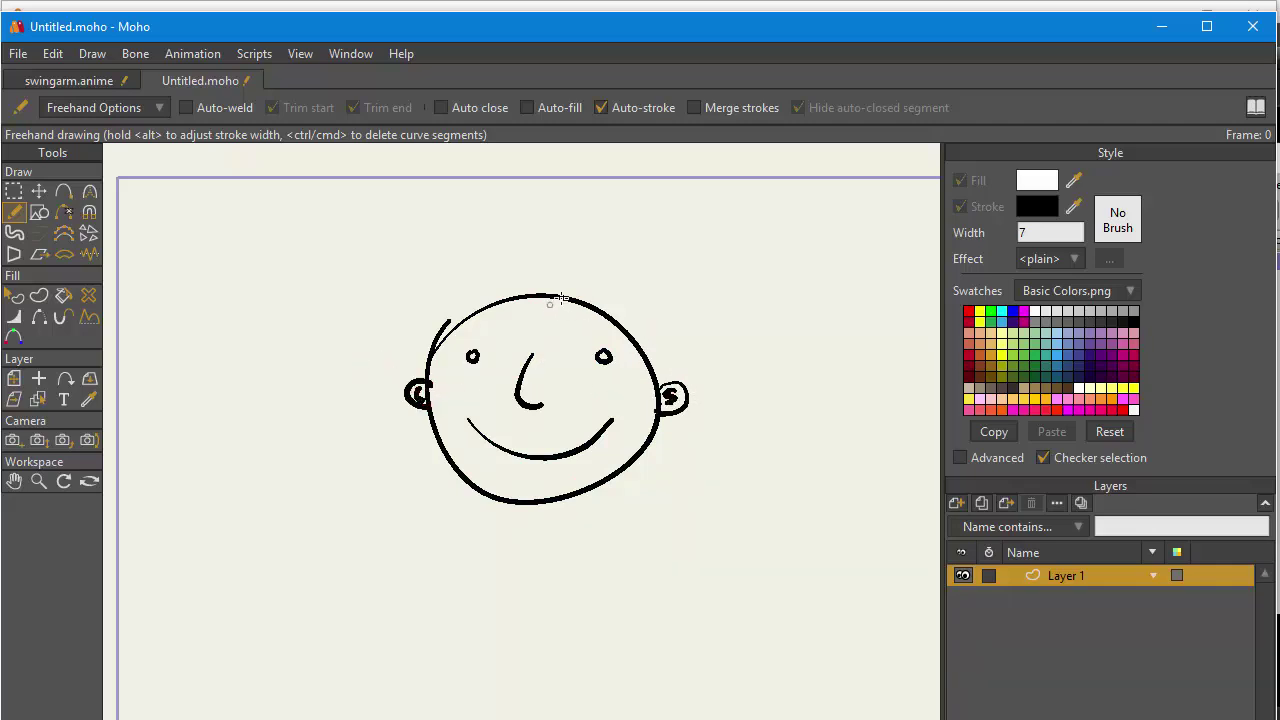
Step: Add hair, a neck, a raised waving arm, the torso sides and a lowered left arm
drag(497, 290, 585, 301)
drag(515, 500, 517, 548)
mouse_move(530, 500)
mouse_down()
mouse_move(516, 551)
mouse_move(554, 523)
mouse_move(564, 541)
mouse_move(545, 541)
mouse_move(707, 461)
mouse_move(722, 482)
mouse_move(705, 467)
mouse_move(723, 476)
mouse_move(752, 416)
mouse_move(807, 457)
mouse_move(763, 497)
mouse_move(728, 510)
mouse_up()
key(ctrl+z)
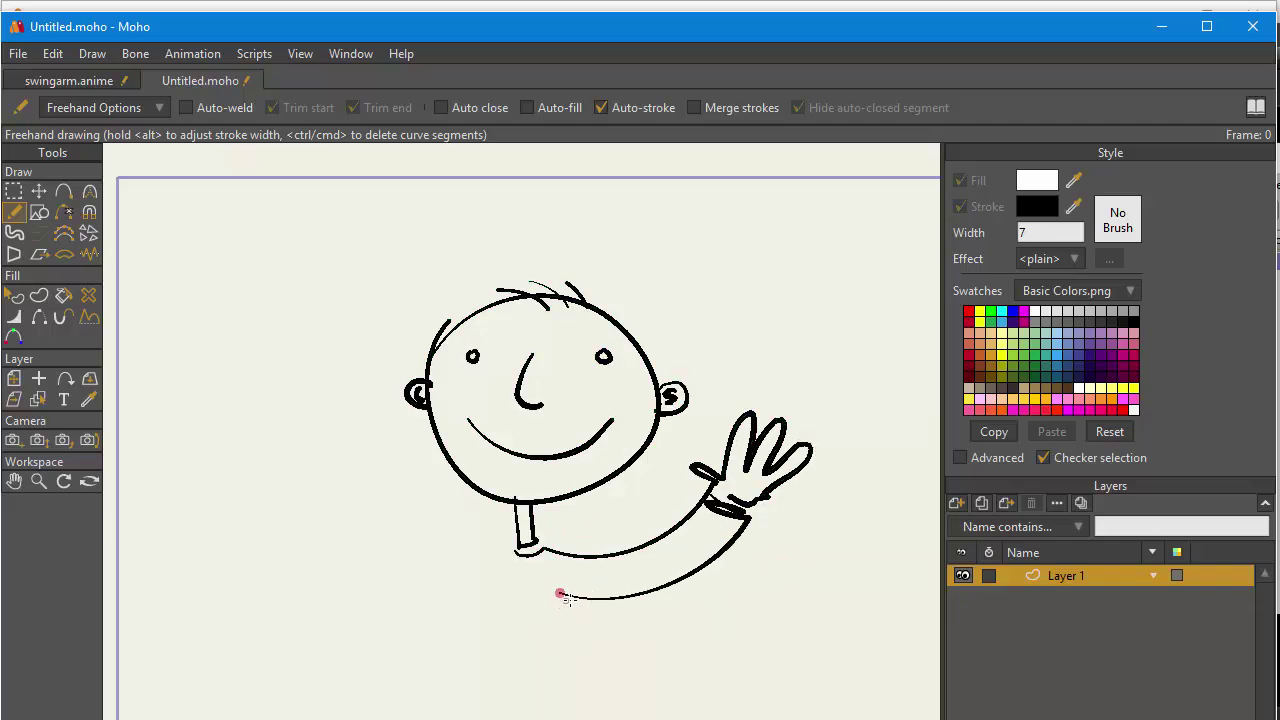
drag(562, 595, 568, 686)
drag(513, 550, 432, 672)
mouse_move(495, 590)
mouse_down()
mouse_move(468, 700)
mouse_move(494, 692)
mouse_up()
key(ctrl+z)
drag(495, 587, 486, 697)
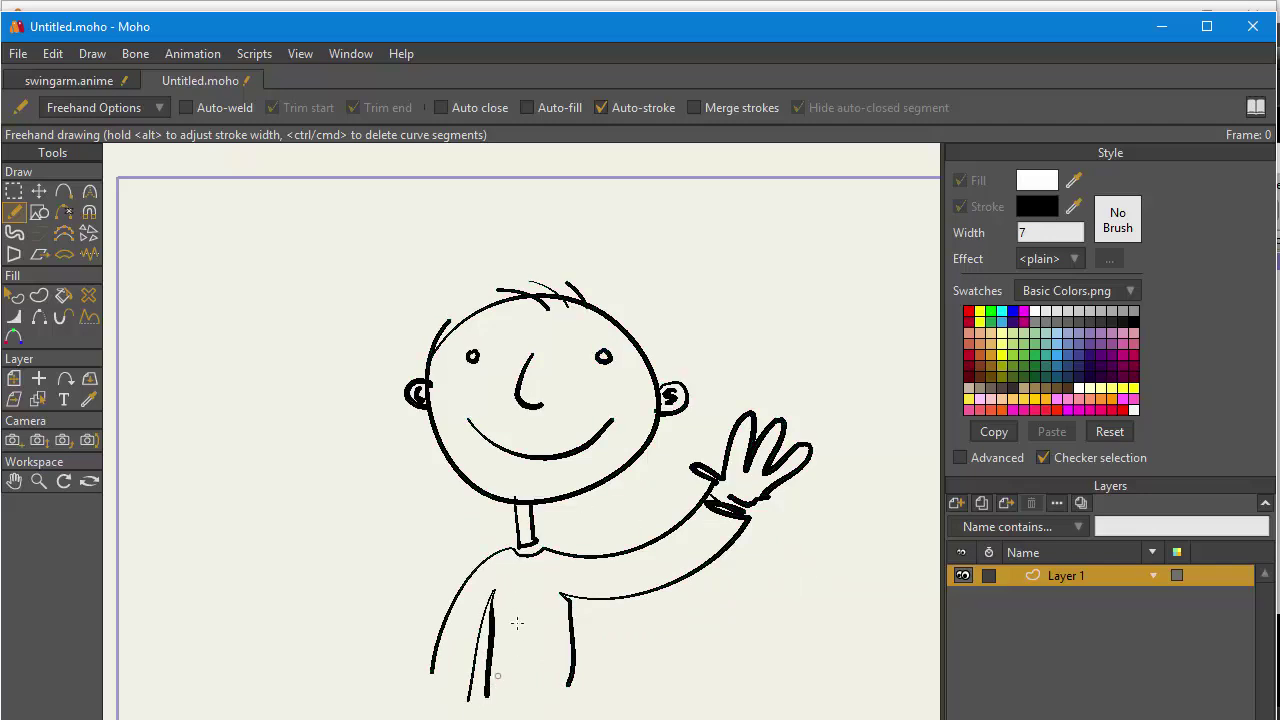
Step: Try the wizard's hat strokes with Auto-weld on, undo them, then turn Auto-weld off
click(221, 110)
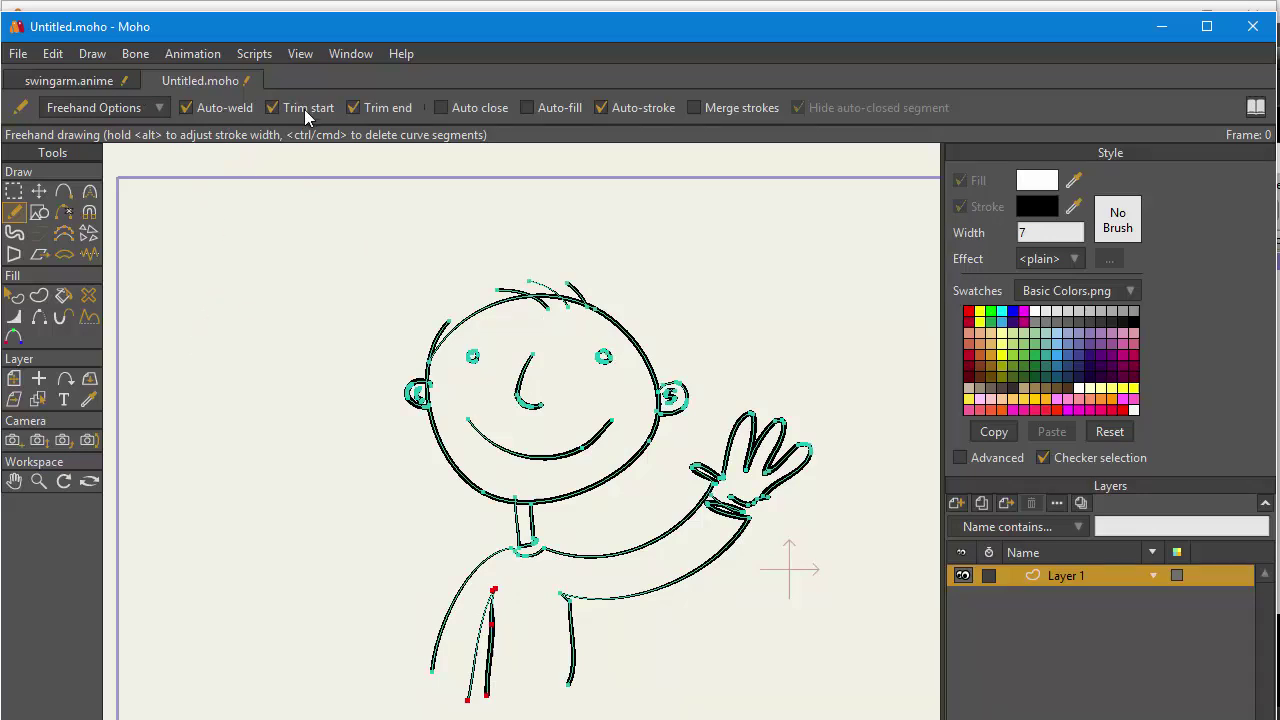
mouse_move(185, 358)
mouse_down()
mouse_move(237, 288)
mouse_move(362, 345)
mouse_move(273, 440)
mouse_move(220, 324)
mouse_move(212, 238)
mouse_up()
key(ctrl+z)
mouse_move(206, 340)
mouse_down()
mouse_move(297, 406)
mouse_move(314, 274)
mouse_move(220, 340)
mouse_move(350, 369)
mouse_move(200, 373)
mouse_up()
key(ctrl+z)
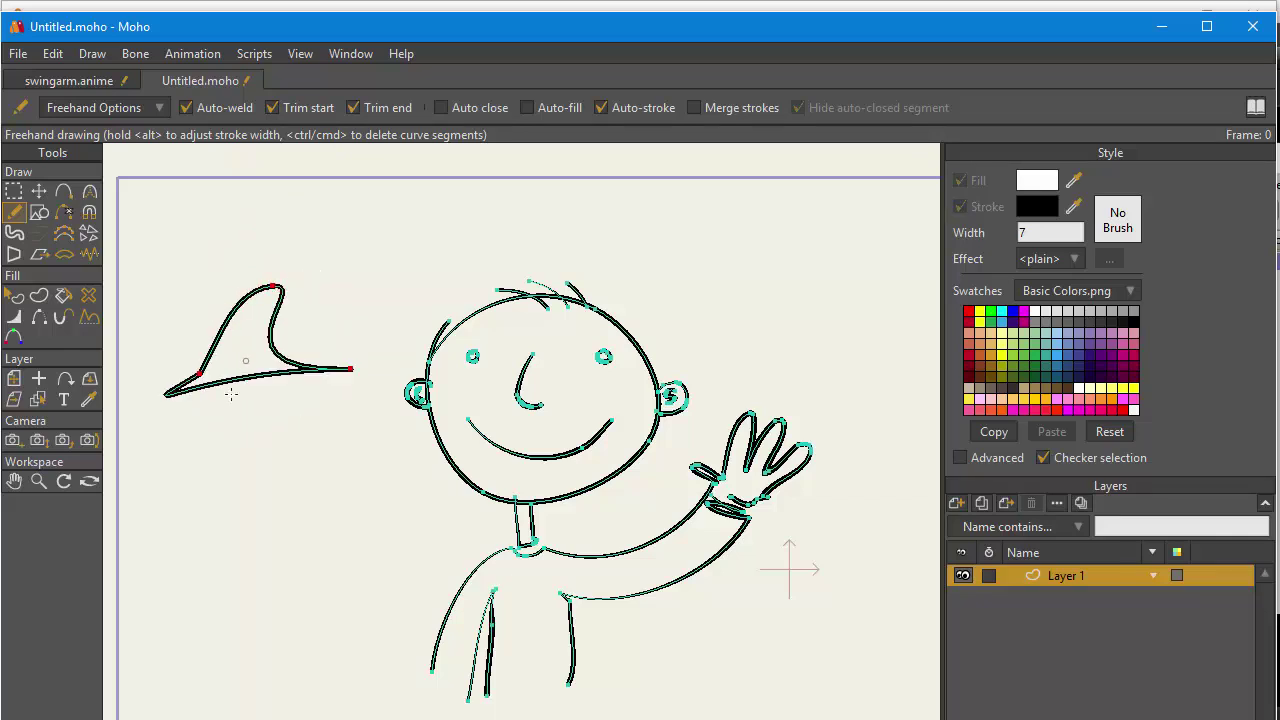
click(205, 107)
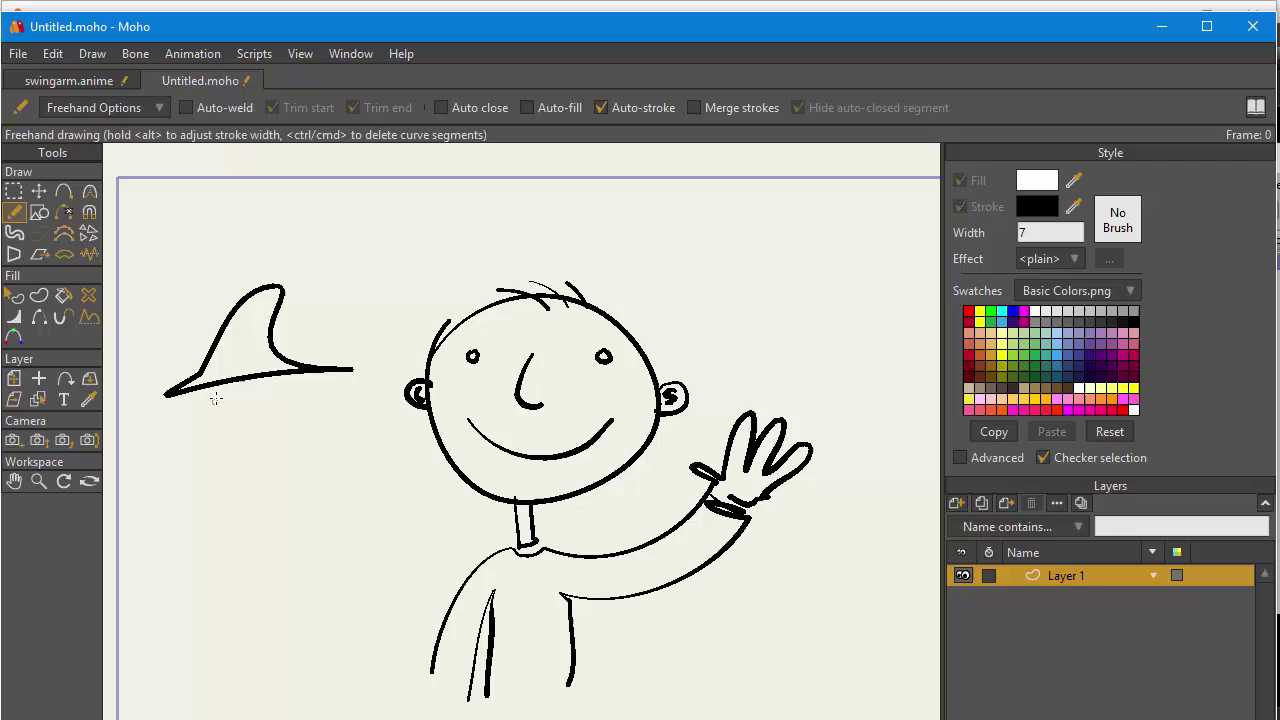
Step: Draw the wizard's face, nose, beard outline, two dot eyes and mouth
mouse_move(217, 392)
mouse_down()
mouse_move(242, 428)
mouse_move(205, 462)
mouse_move(238, 572)
mouse_up()
mouse_move(298, 372)
mouse_down()
mouse_move(274, 494)
mouse_move(236, 572)
mouse_up()
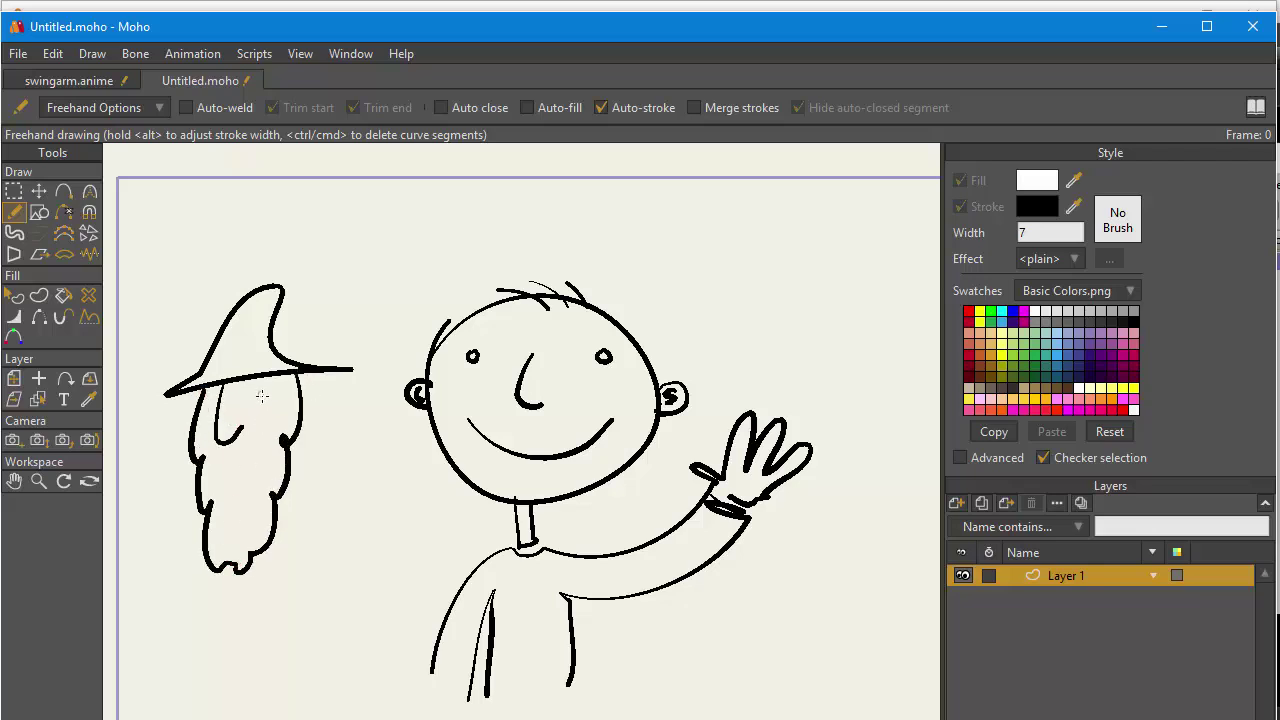
click(262, 397)
click(207, 406)
drag(222, 462, 282, 450)
Step: Redraw the boy's nose, then switch to the Select Points tool
key(ctrl+a)
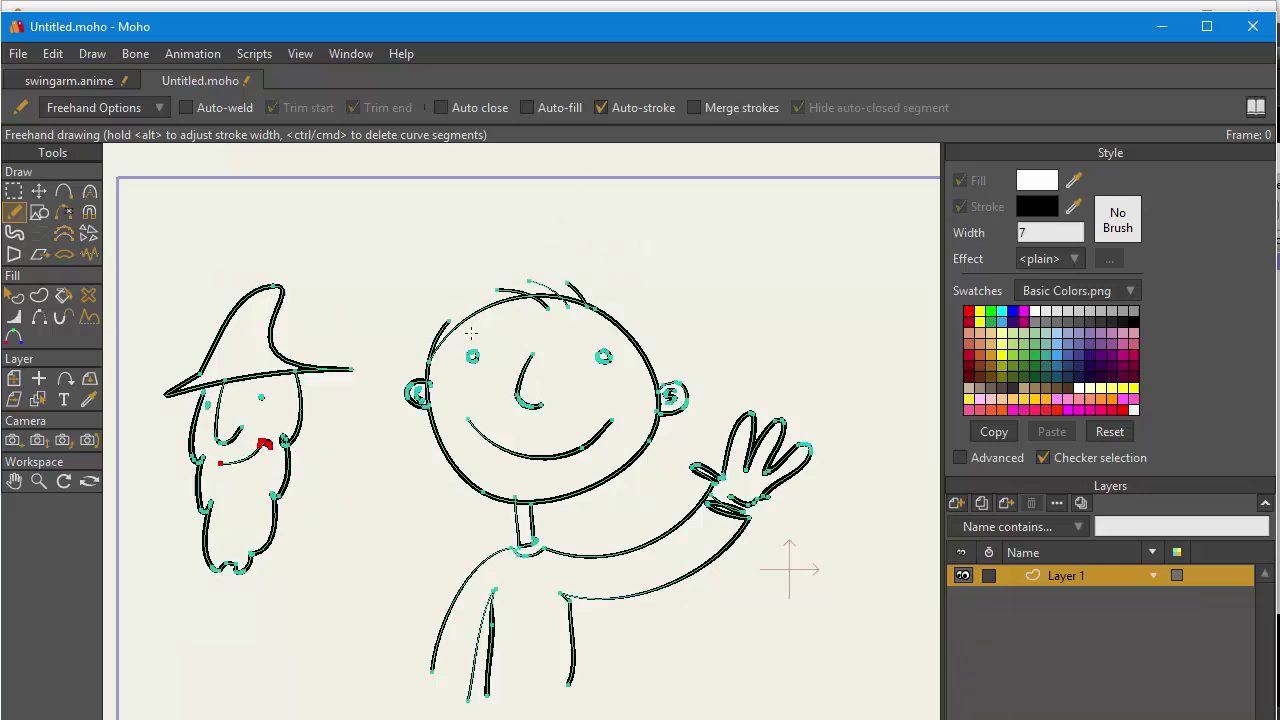
ctrl+click(529, 364)
mouse_move(533, 353)
mouse_down()
mouse_move(519, 396)
mouse_move(541, 405)
mouse_up()
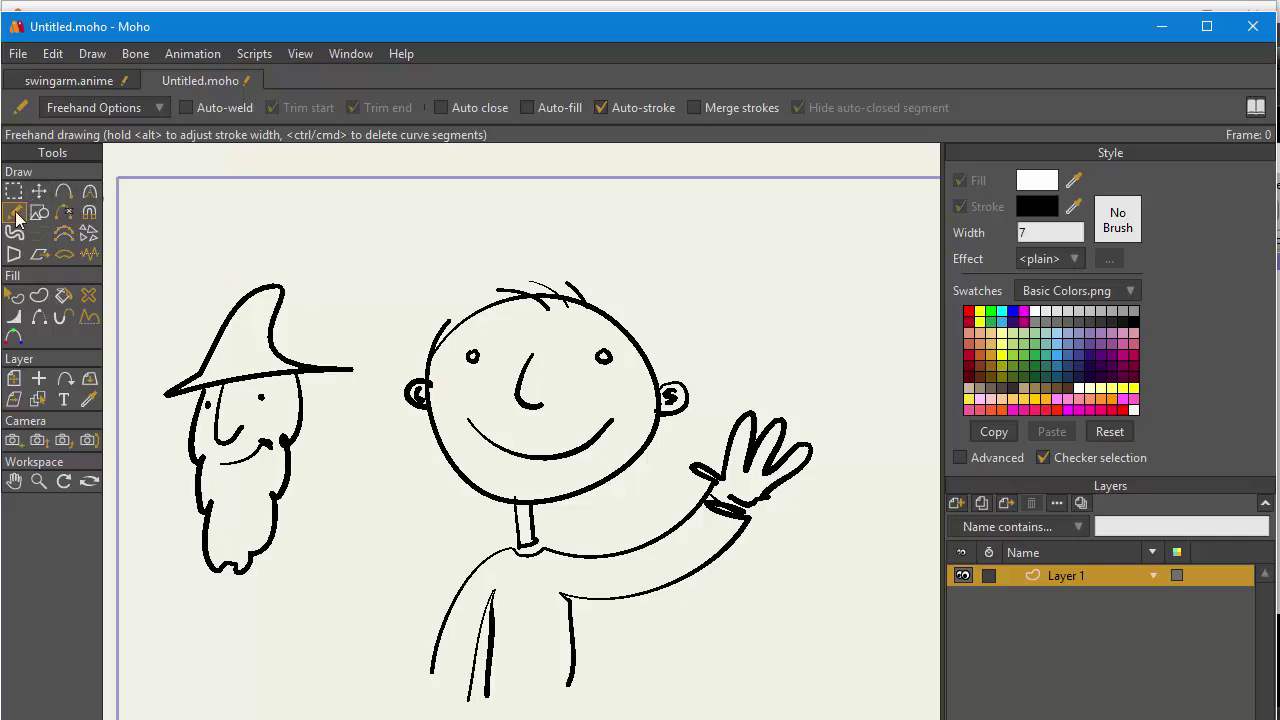
click(126, 106)
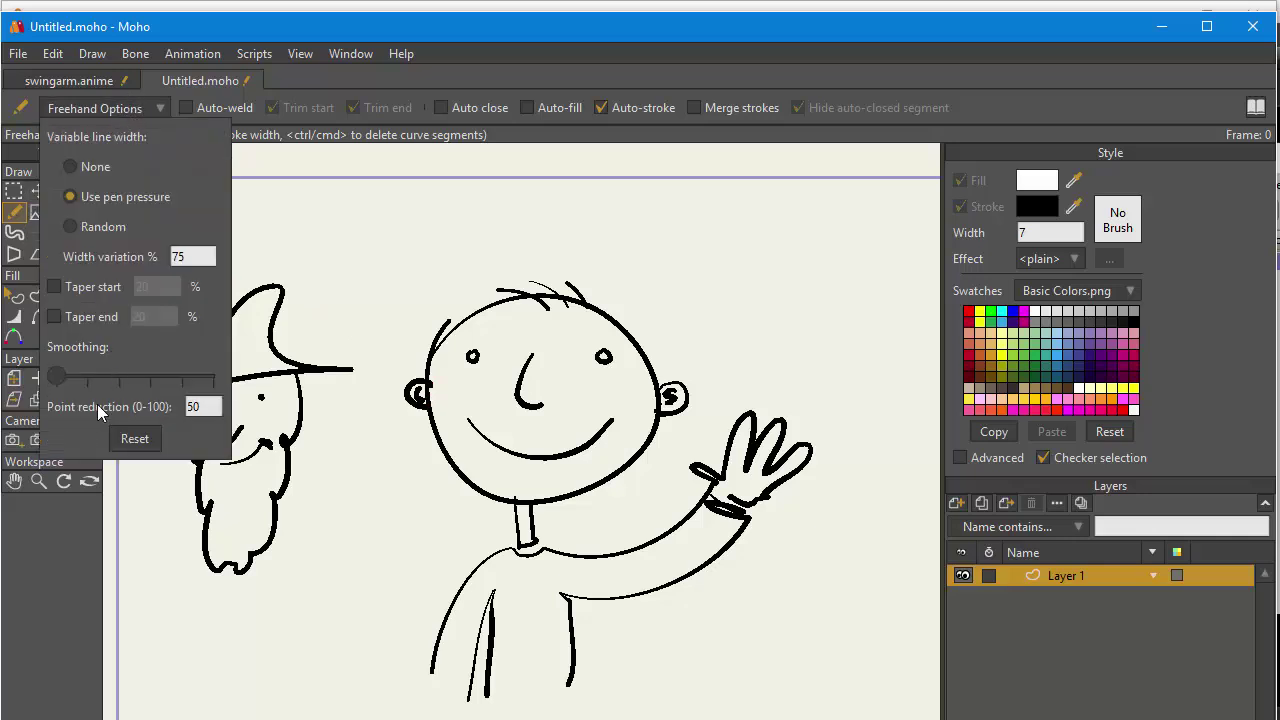
click(148, 106)
click(15, 192)
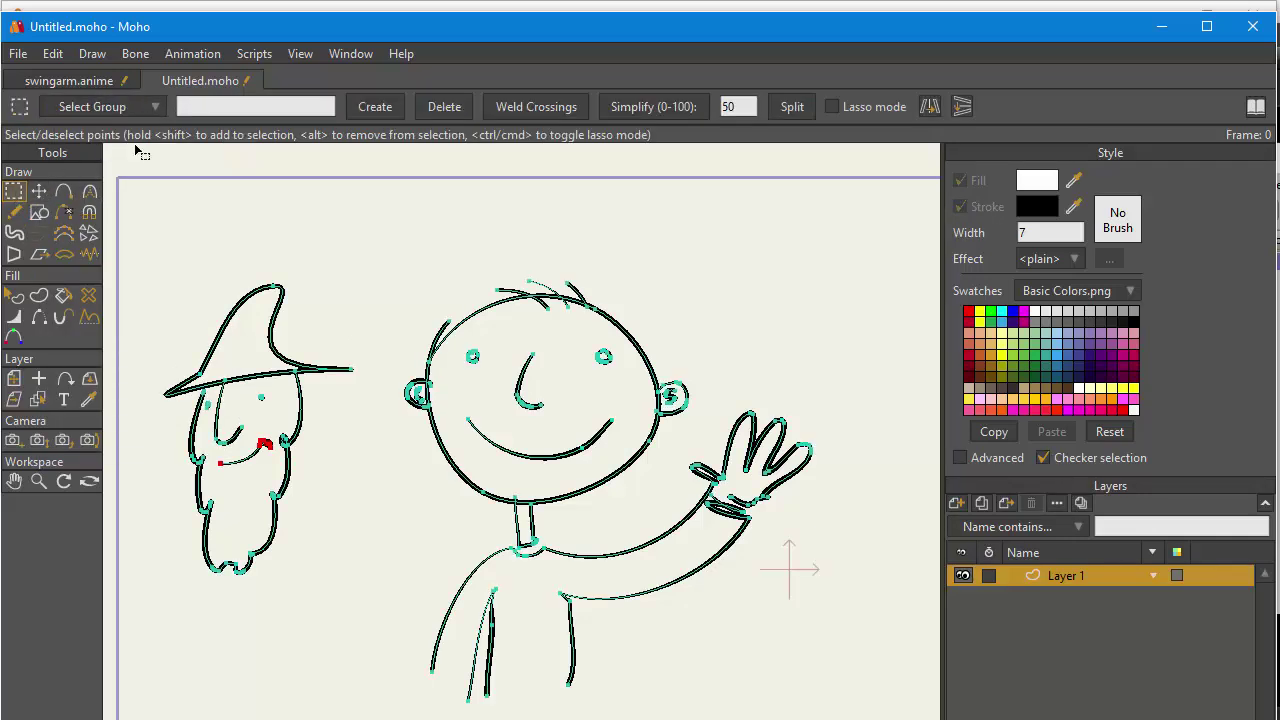